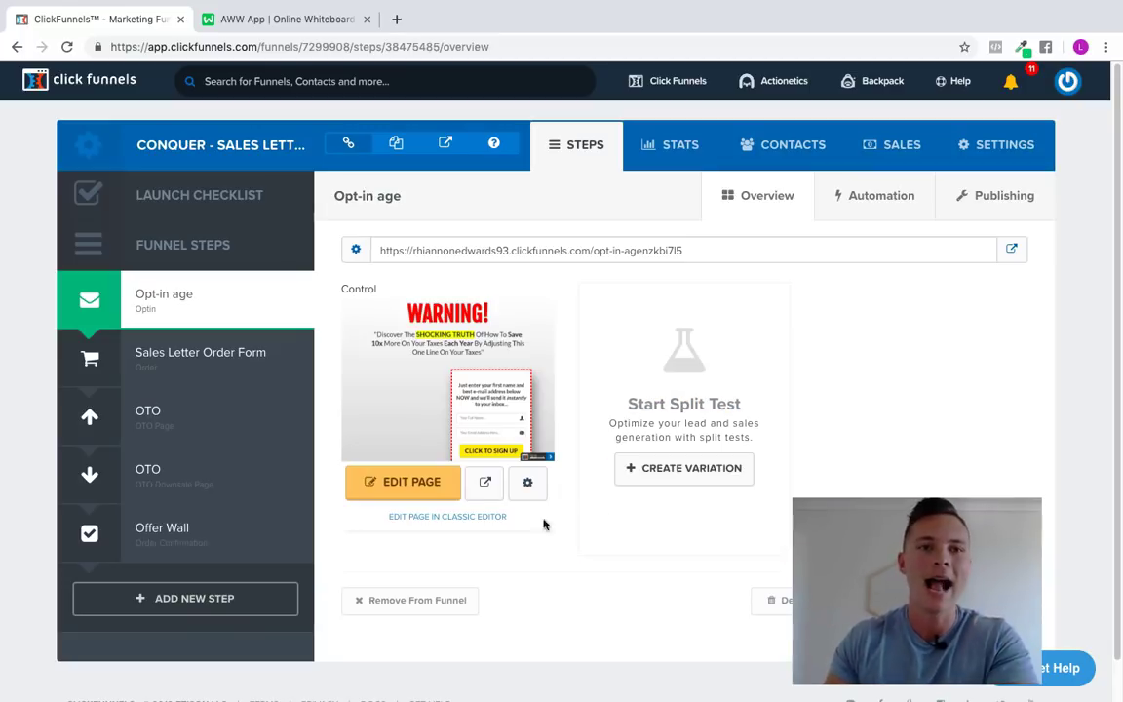
On the AWW whiteboard, draw the first funnel box and handwrite 'Opt in' inside it.
click(261, 26)
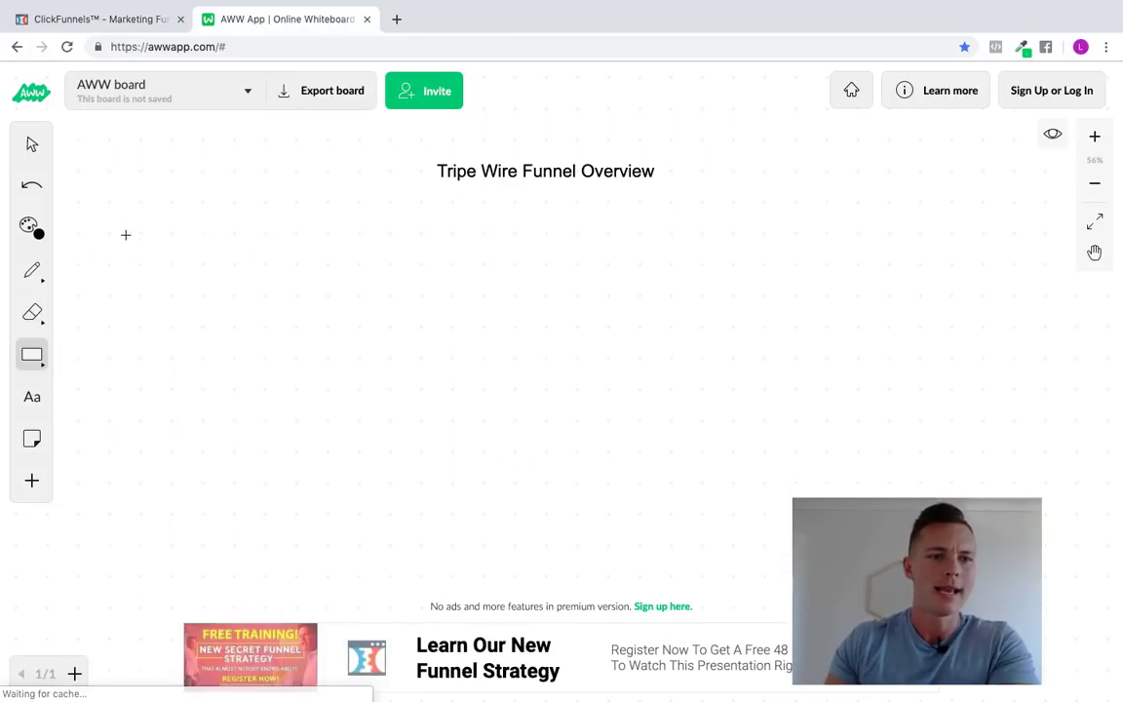
drag(94, 194, 293, 329)
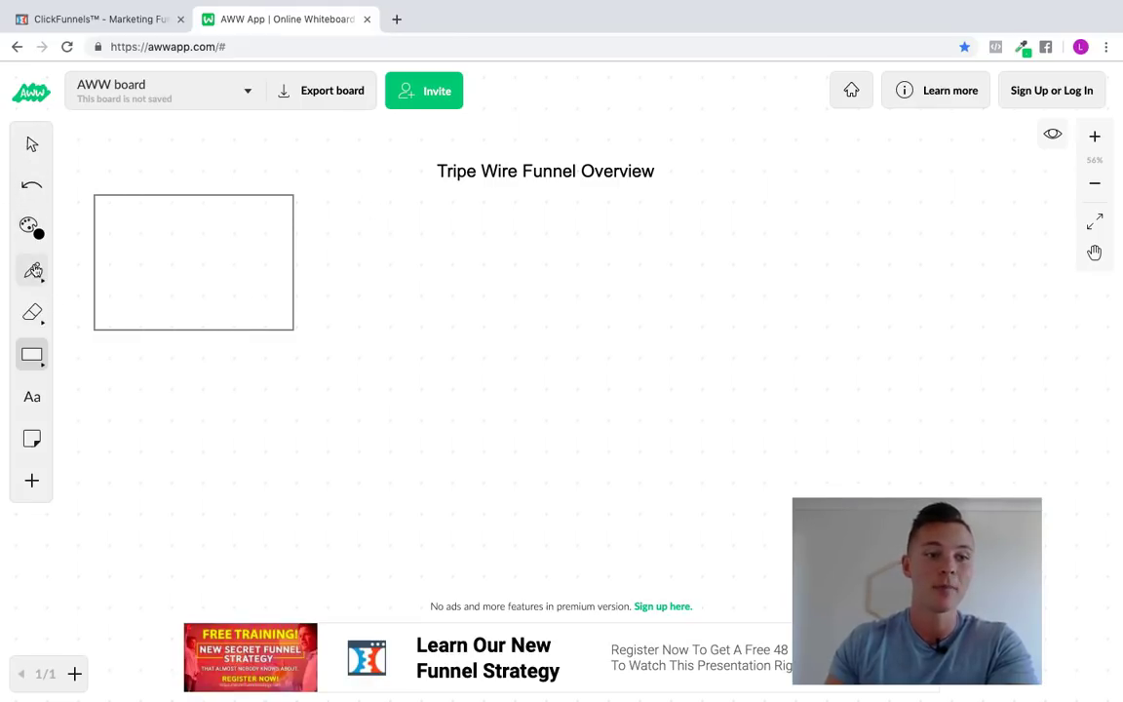
click(32, 269)
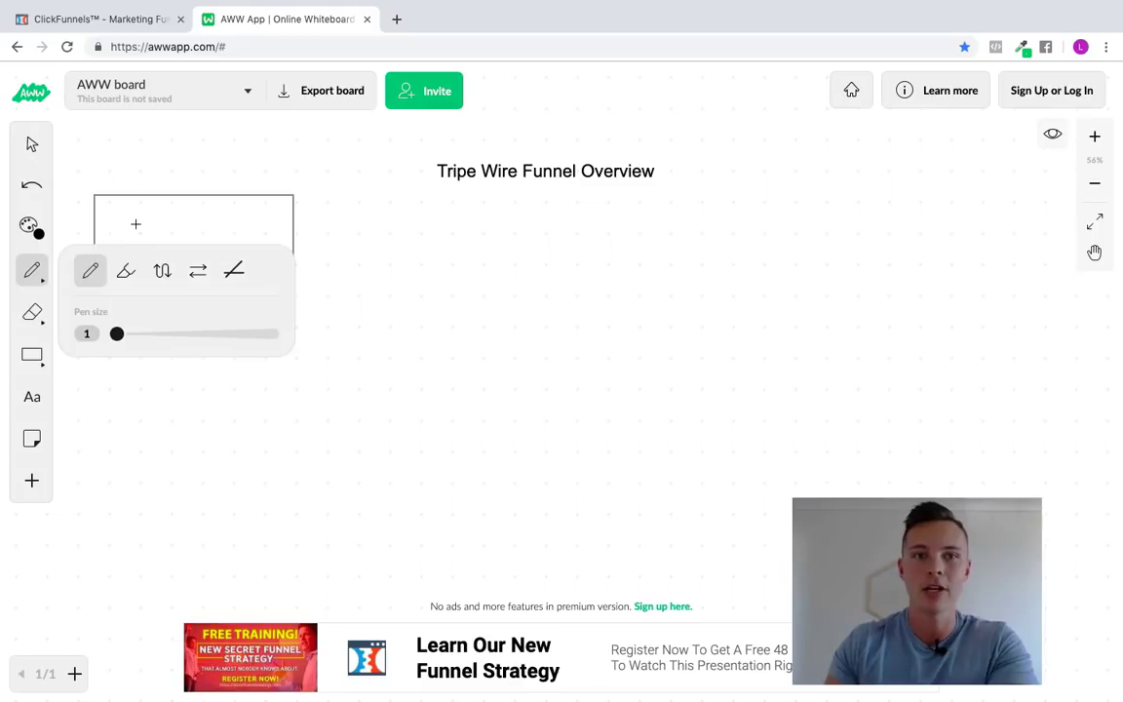
mouse_move(118, 218)
mouse_down()
mouse_move(147, 243)
mouse_move(153, 230)
mouse_move(171, 238)
mouse_move(185, 226)
mouse_up()
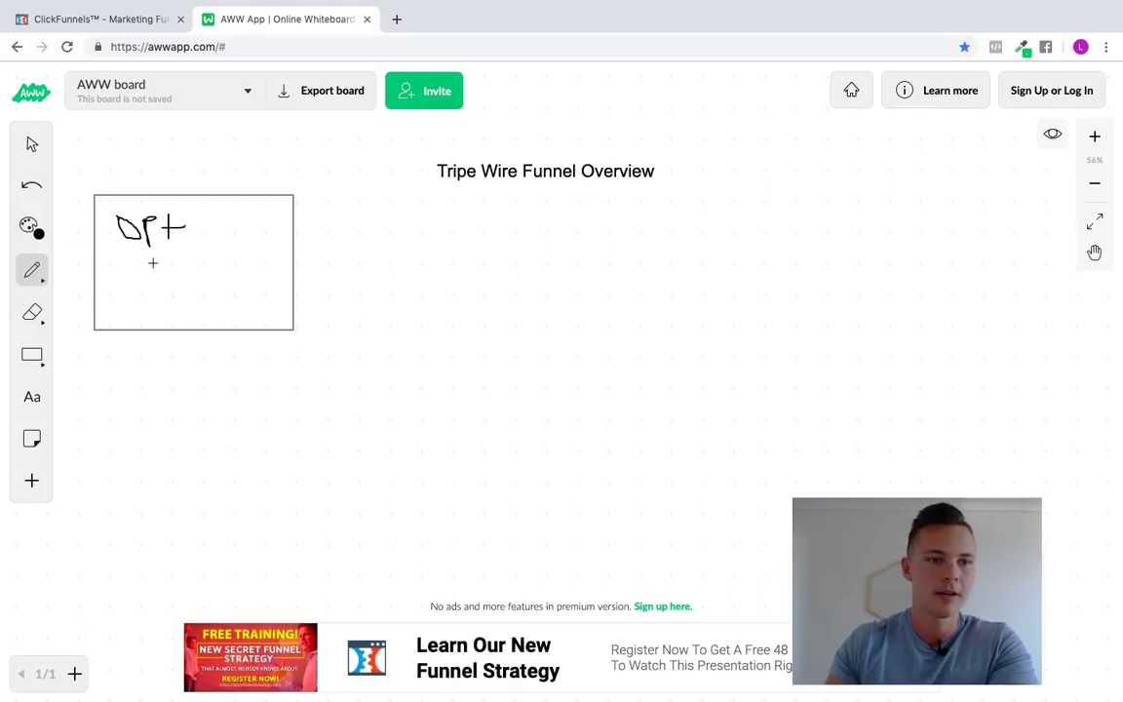
drag(134, 262, 136, 282)
mouse_move(147, 283)
mouse_down()
mouse_move(164, 254)
mouse_move(174, 278)
mouse_up()
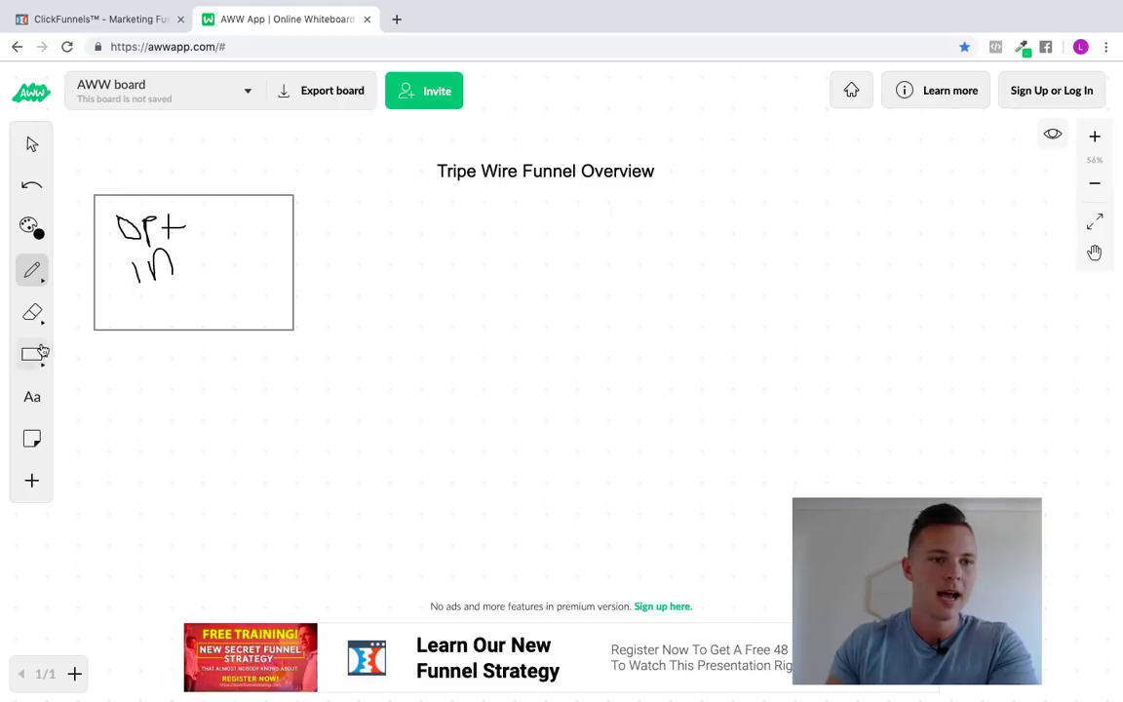
click(34, 355)
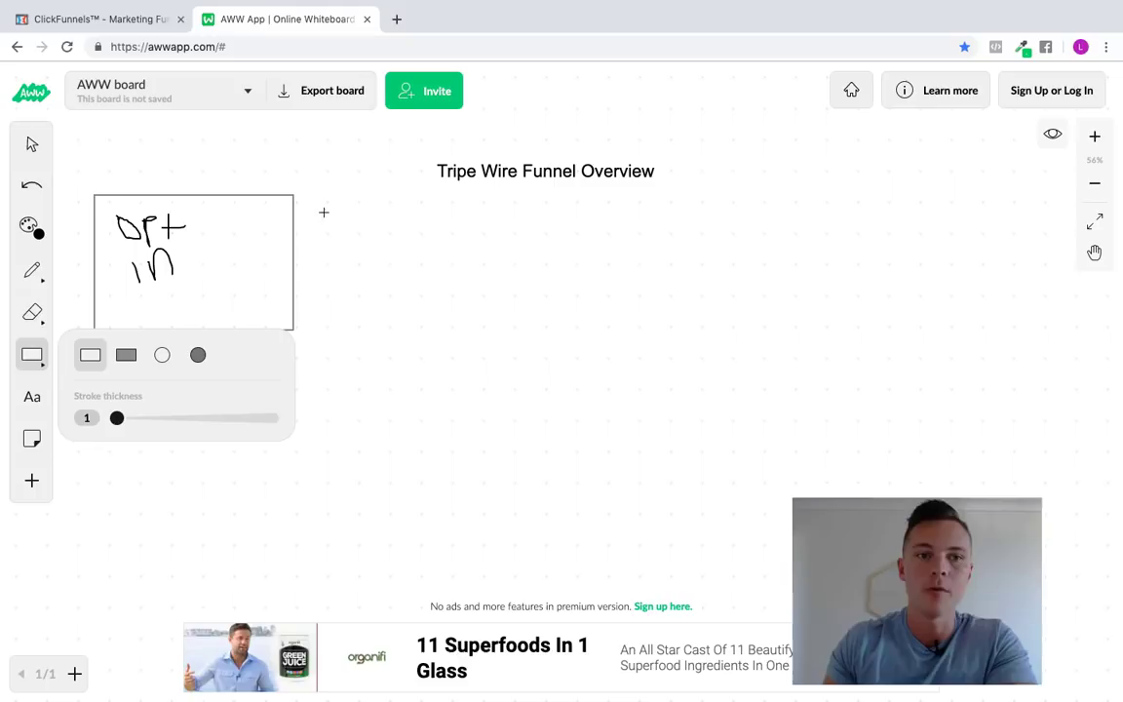
Draw a second box right of the Opt in box and type the label 'offer' in it.
drag(347, 195, 538, 325)
click(39, 398)
click(358, 208)
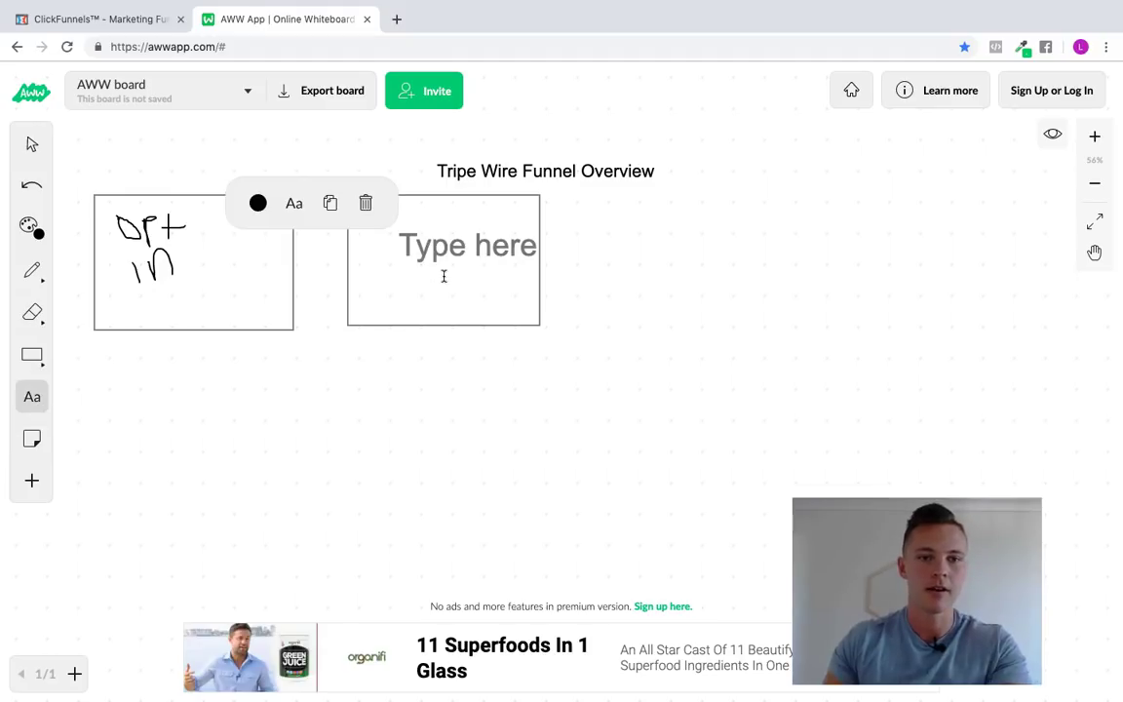
text(offer)
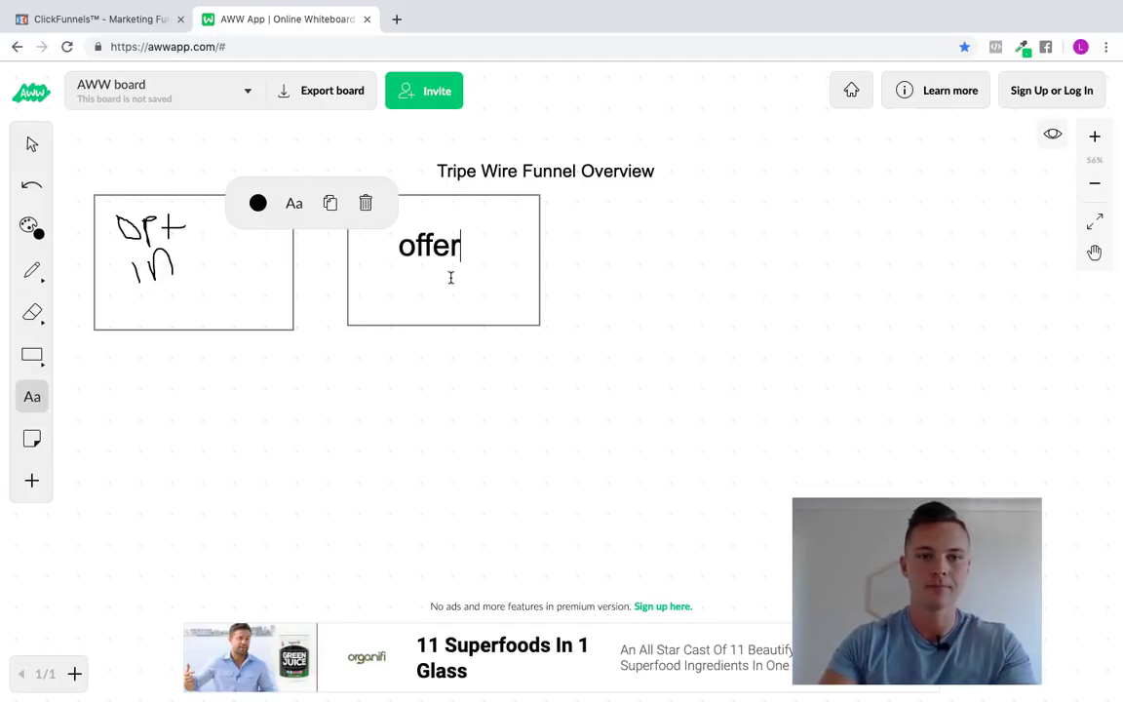
click(576, 281)
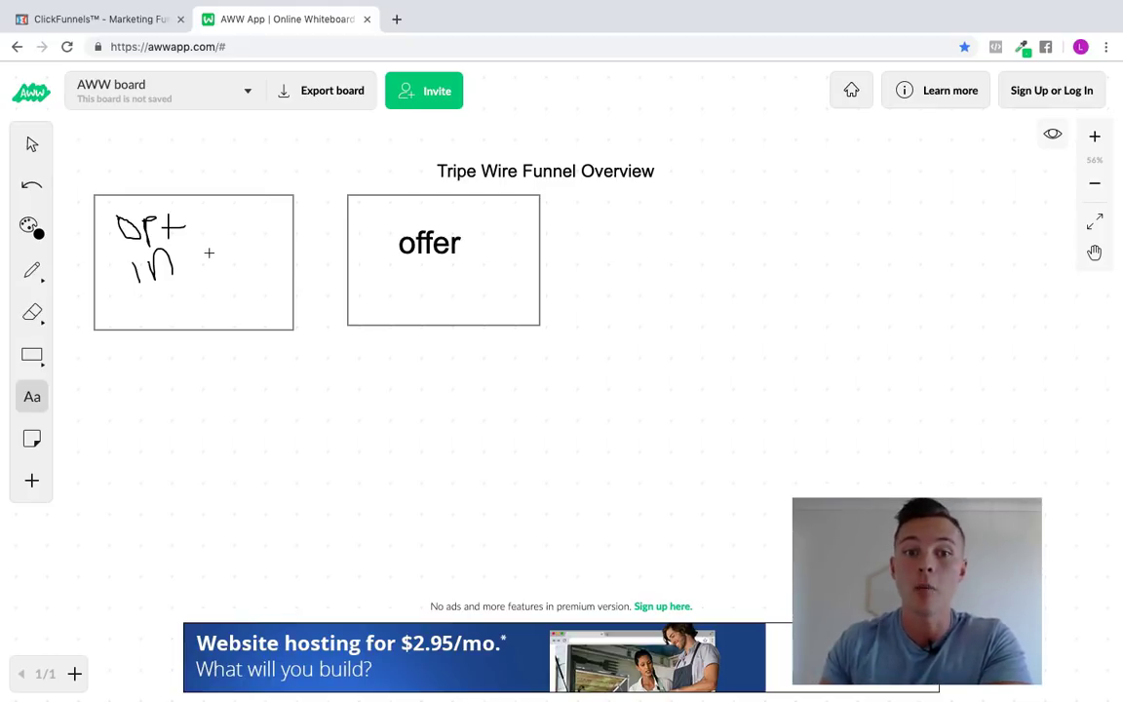
Draw a third box labelled 'down sell' right of the offer box, then return to ClickFunnels.
click(593, 193)
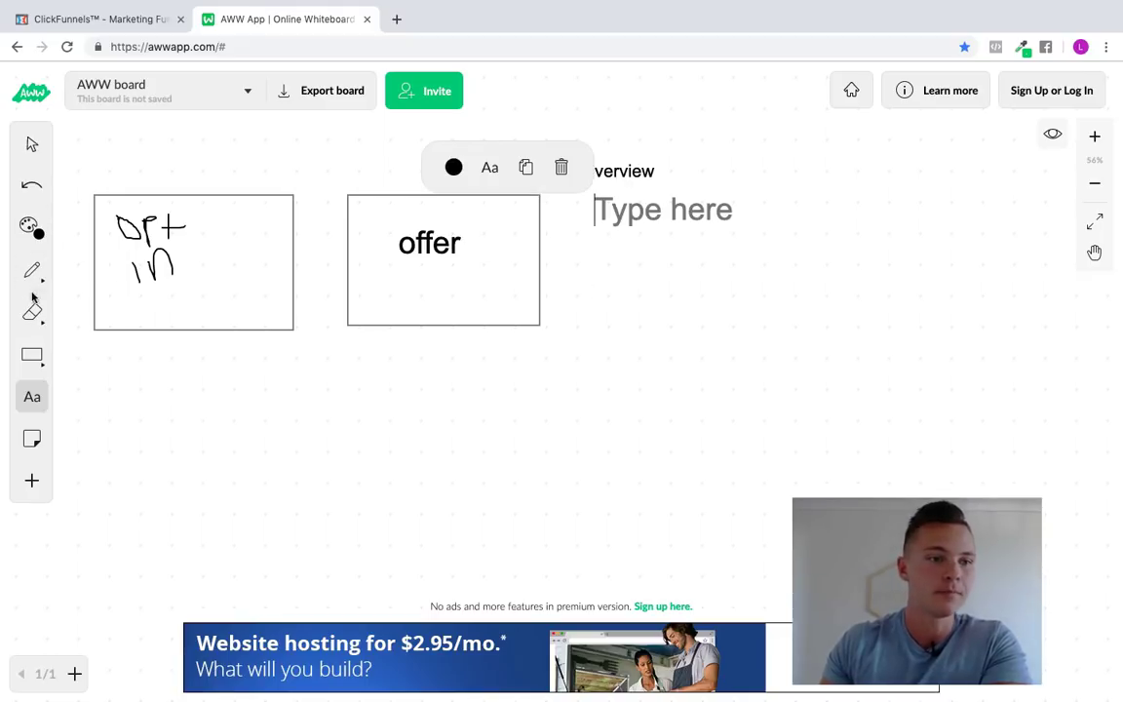
click(32, 355)
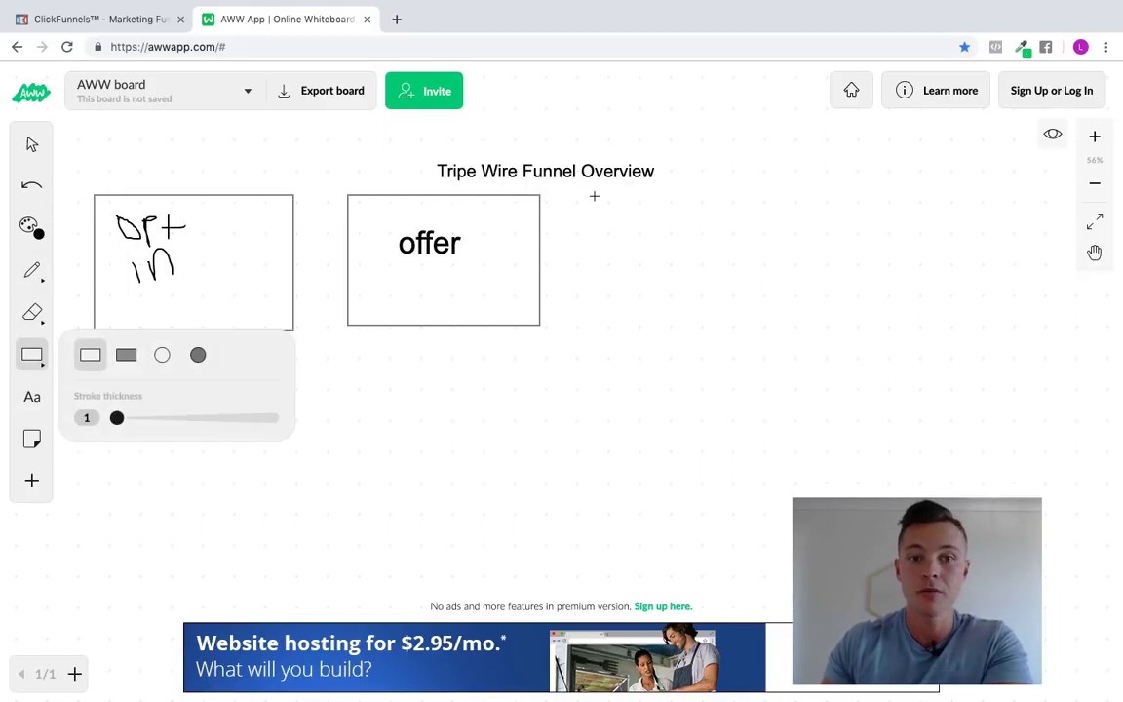
drag(594, 196, 829, 327)
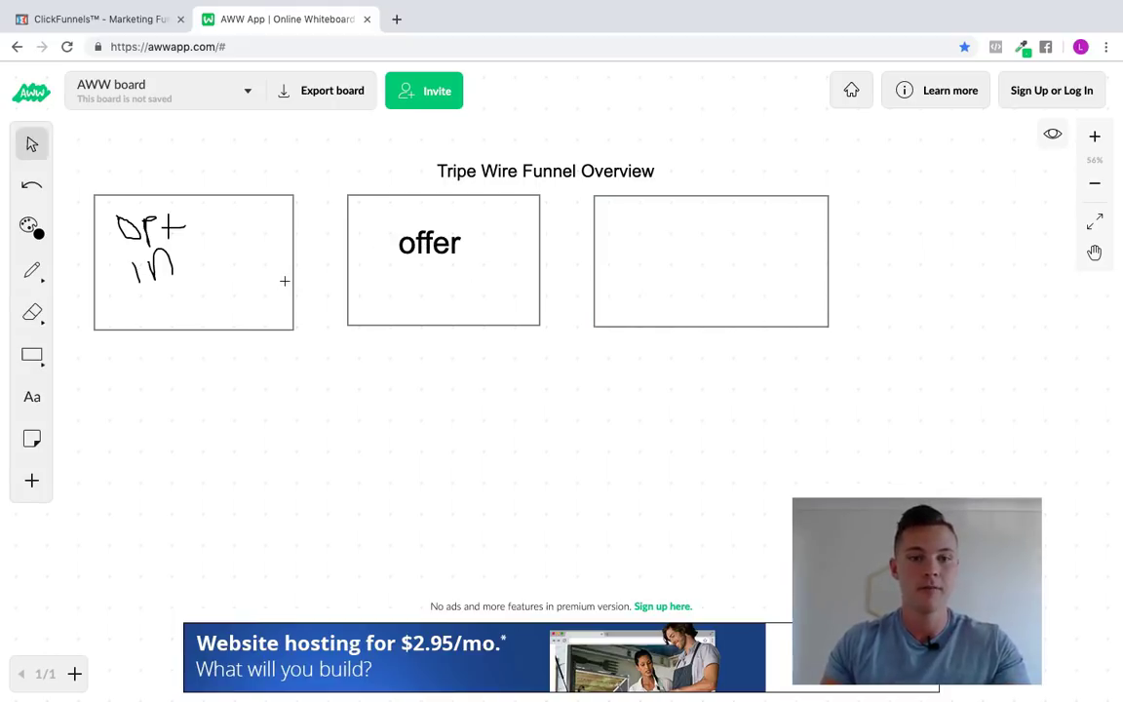
click(32, 396)
click(693, 244)
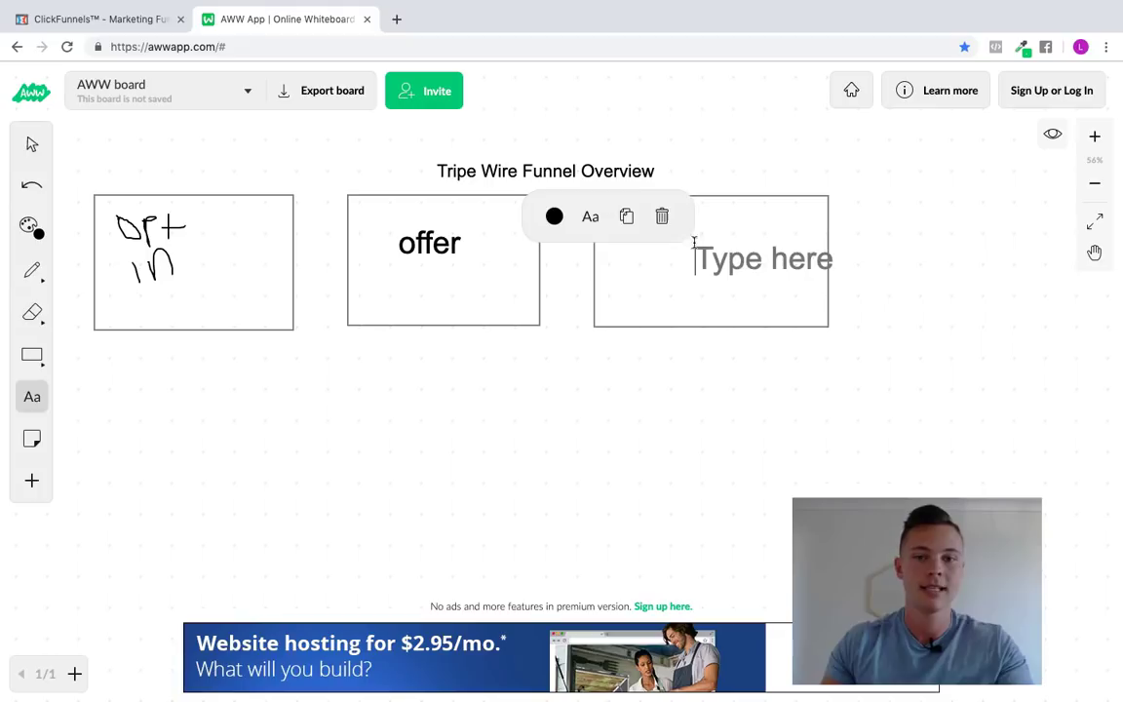
text(downsellf)
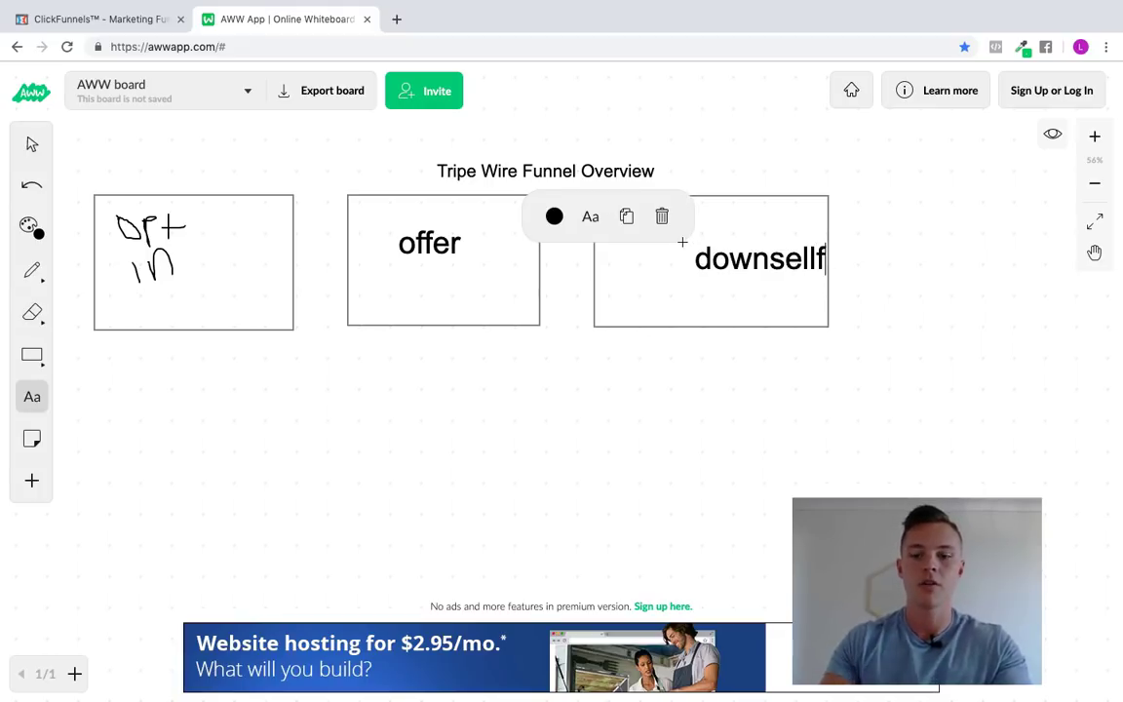
key(BackSpace)
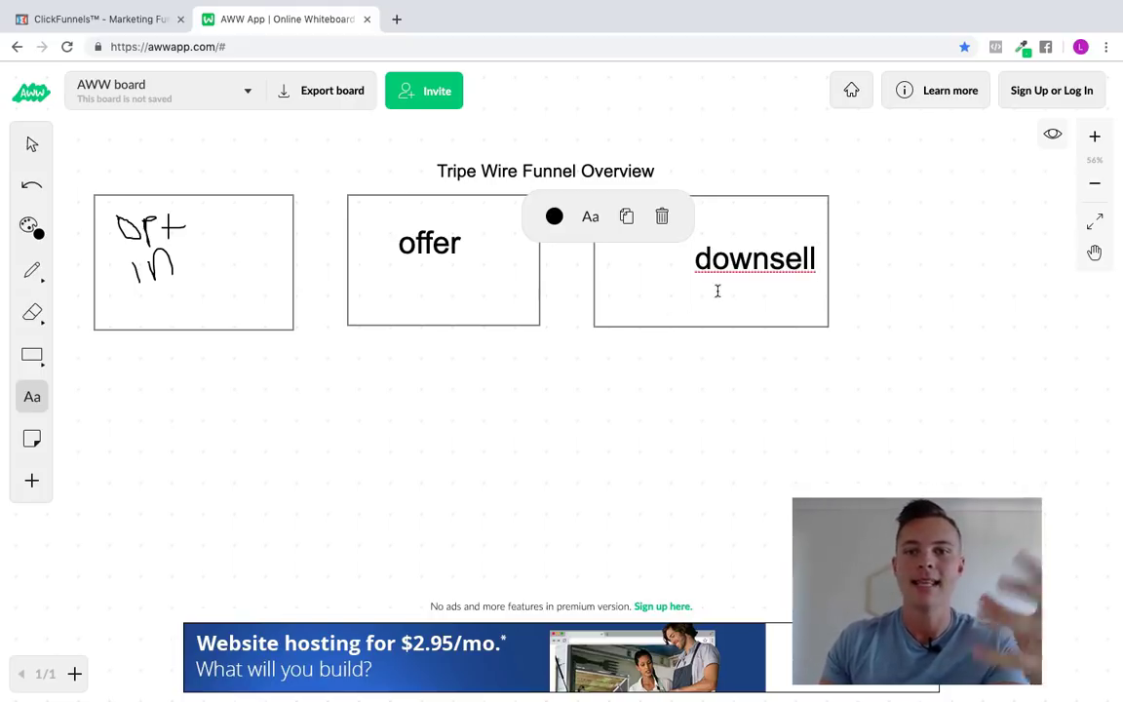
click(767, 259)
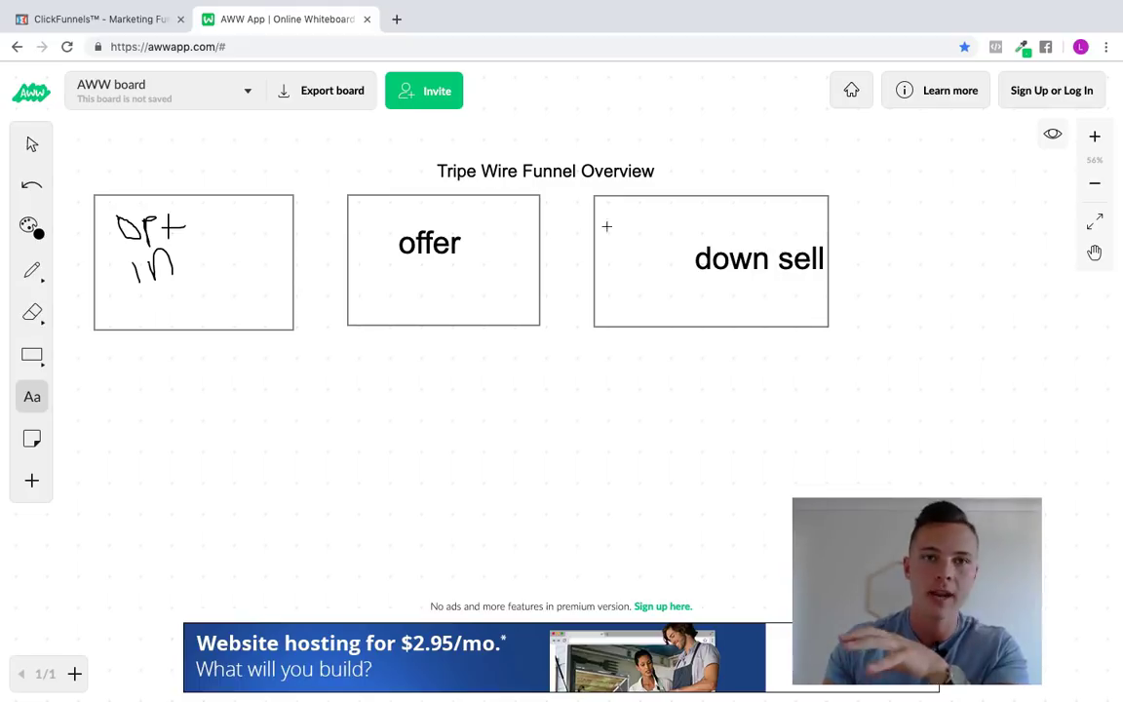
click(89, 15)
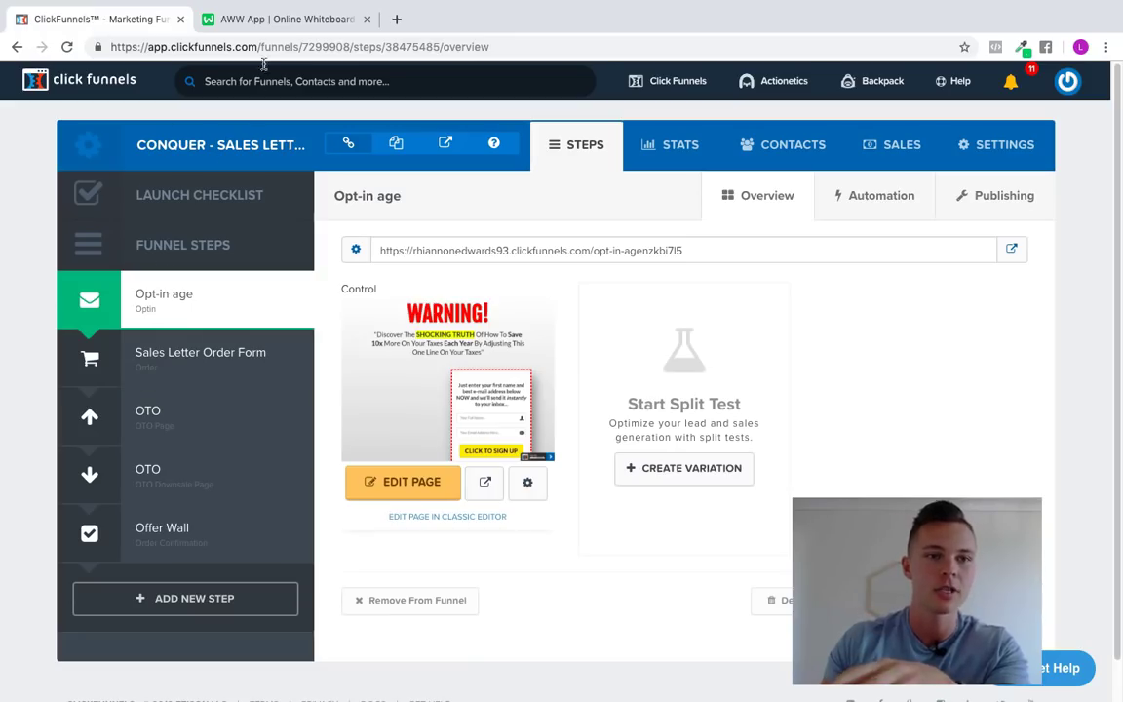
Go back from ClickFunnels to the AWW whiteboard with its three funnel boxes.
click(277, 19)
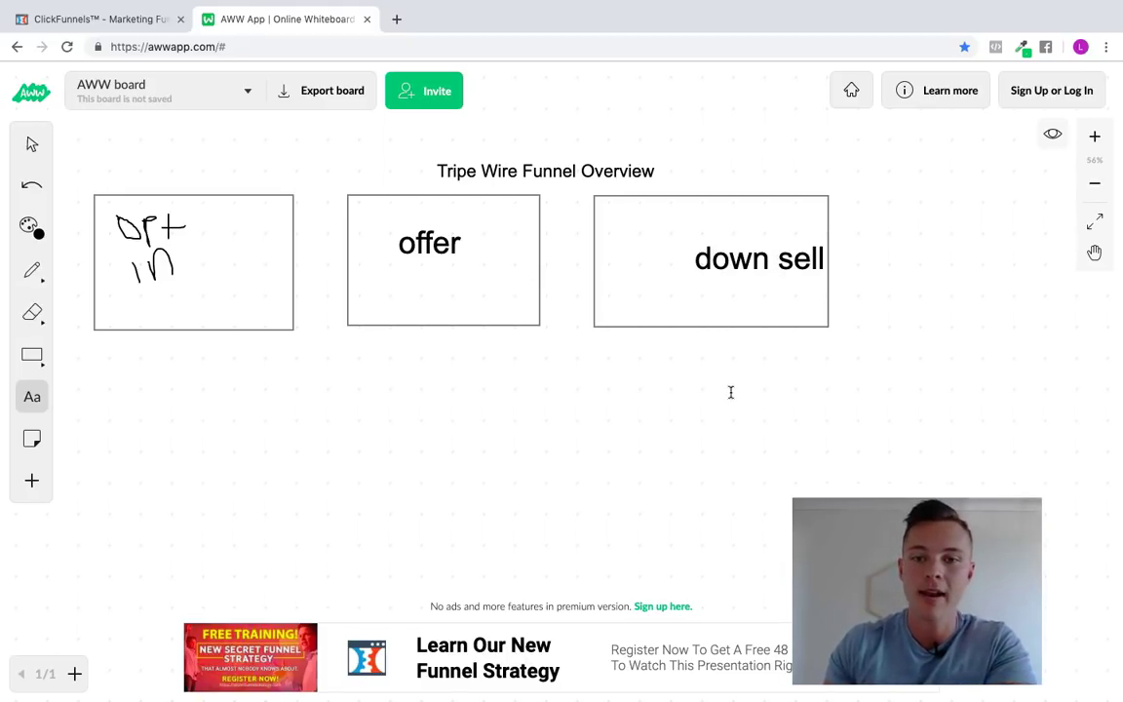
Draw a larger fourth box below the down sell box, undoing the 'Thanks' label added inside.
click(21, 355)
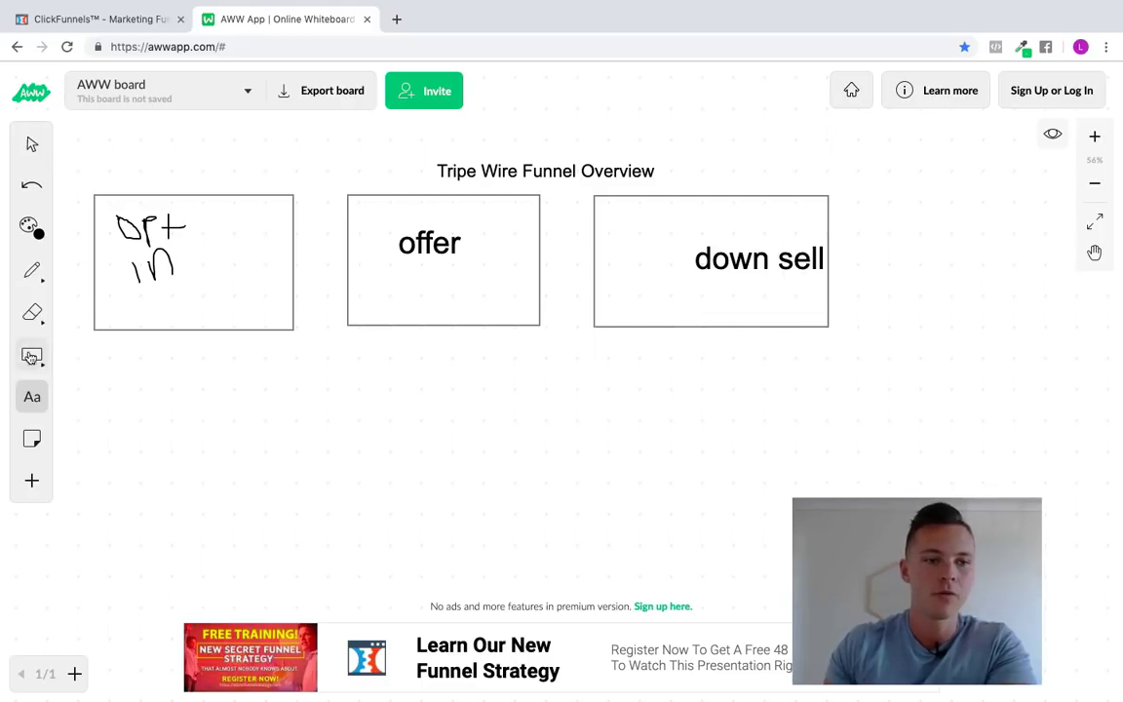
drag(639, 376, 1007, 537)
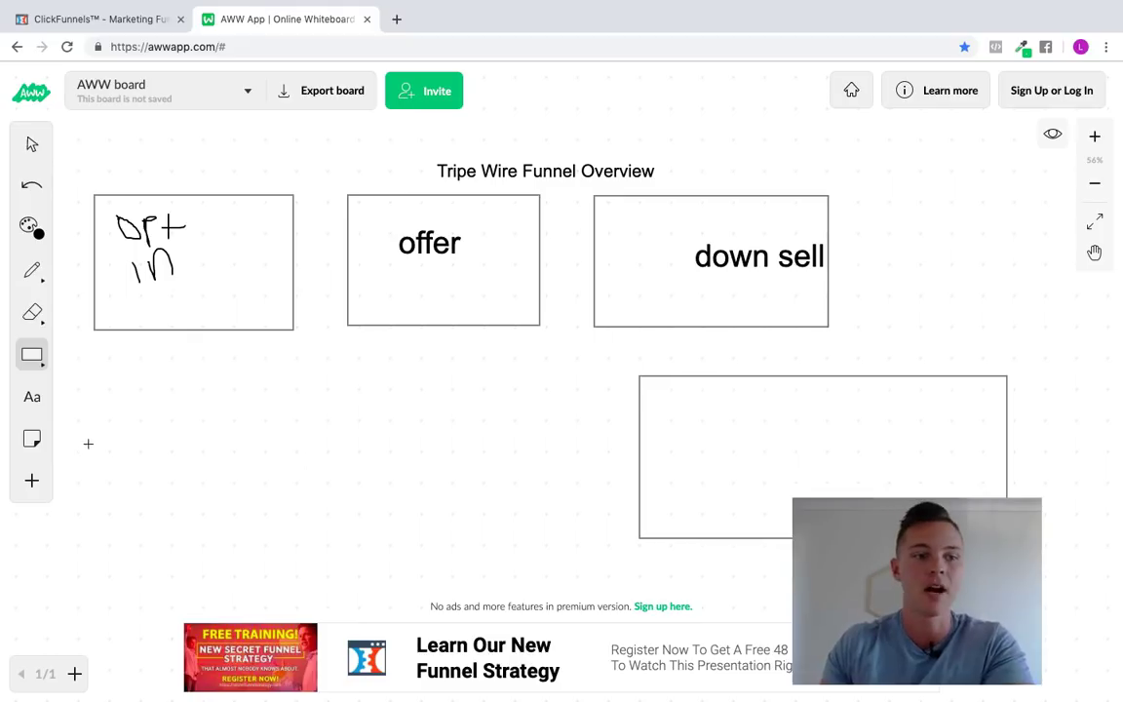
click(33, 397)
click(761, 426)
text(T)
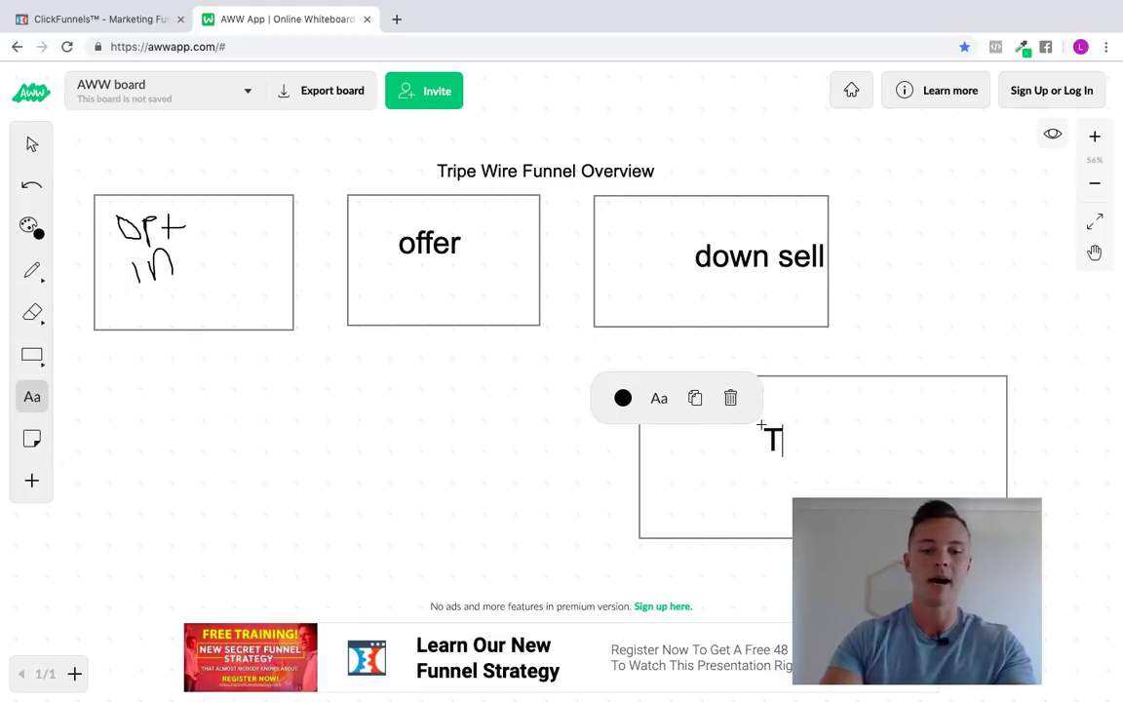
text(hanjs)
key(Return)
key(BackSpace)
key(BackSpace)
key(BackSpace)
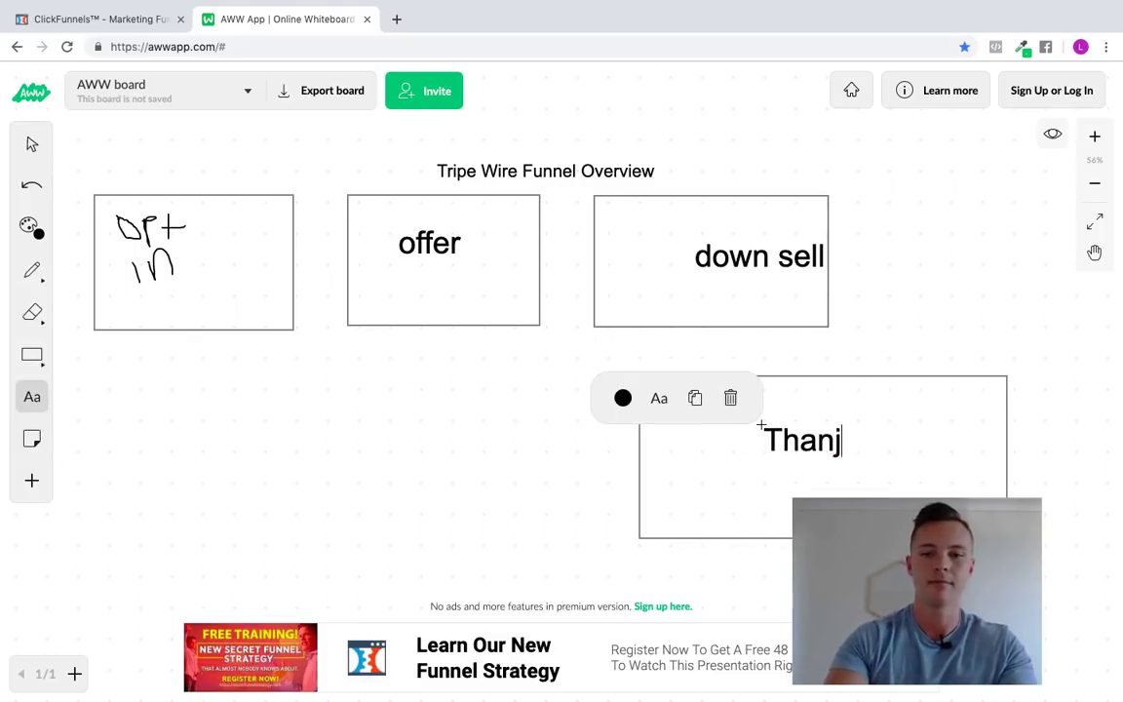
text(ks)
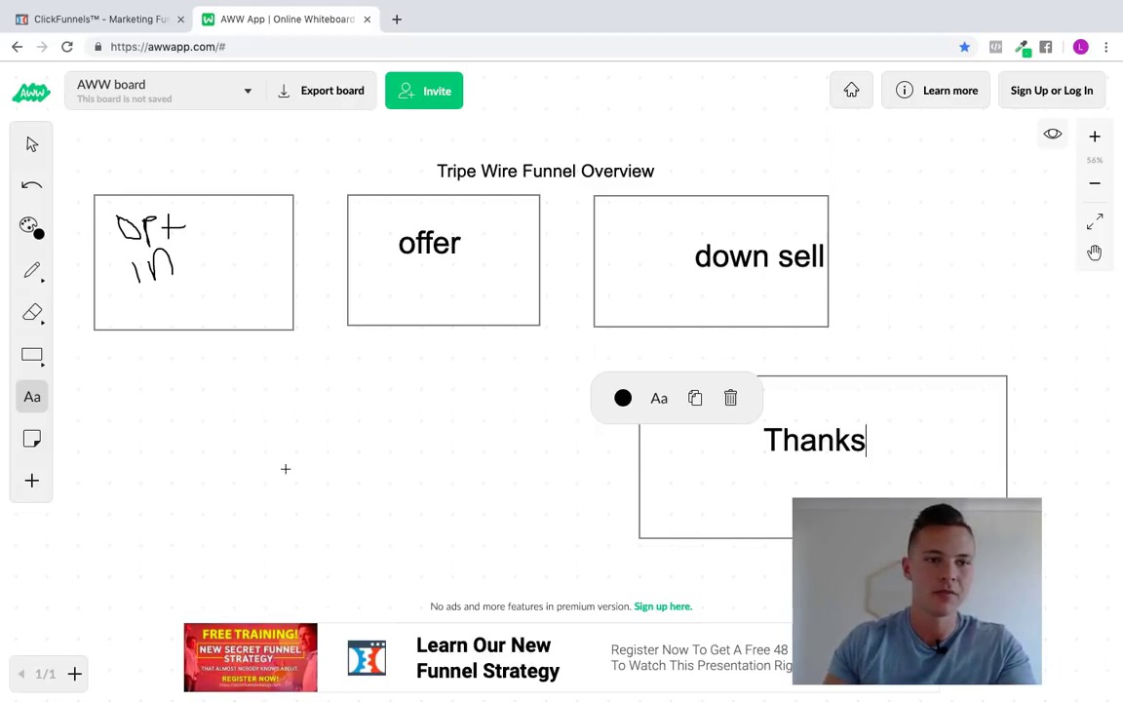
click(34, 353)
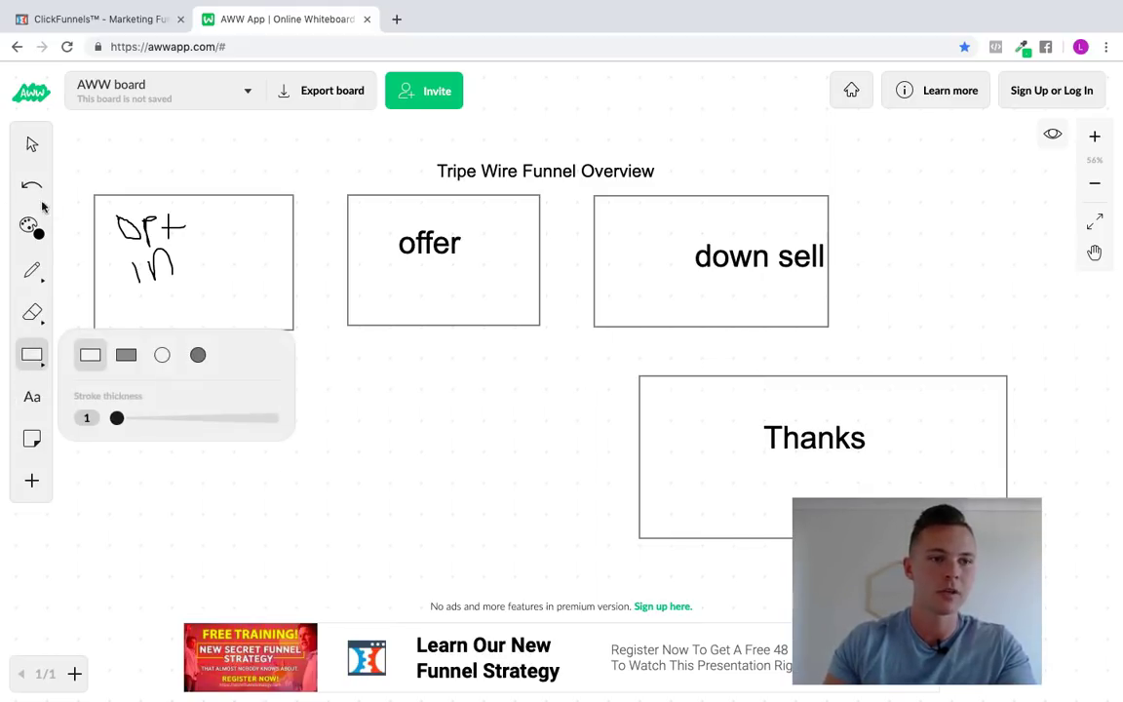
click(32, 141)
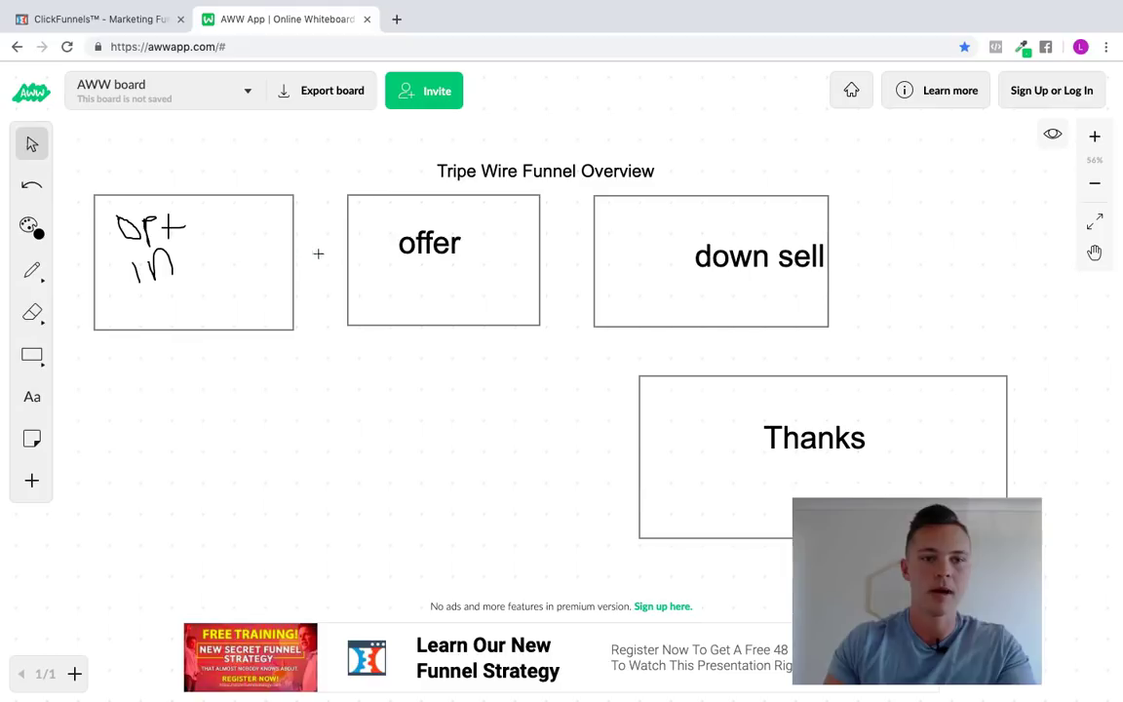
click(31, 184)
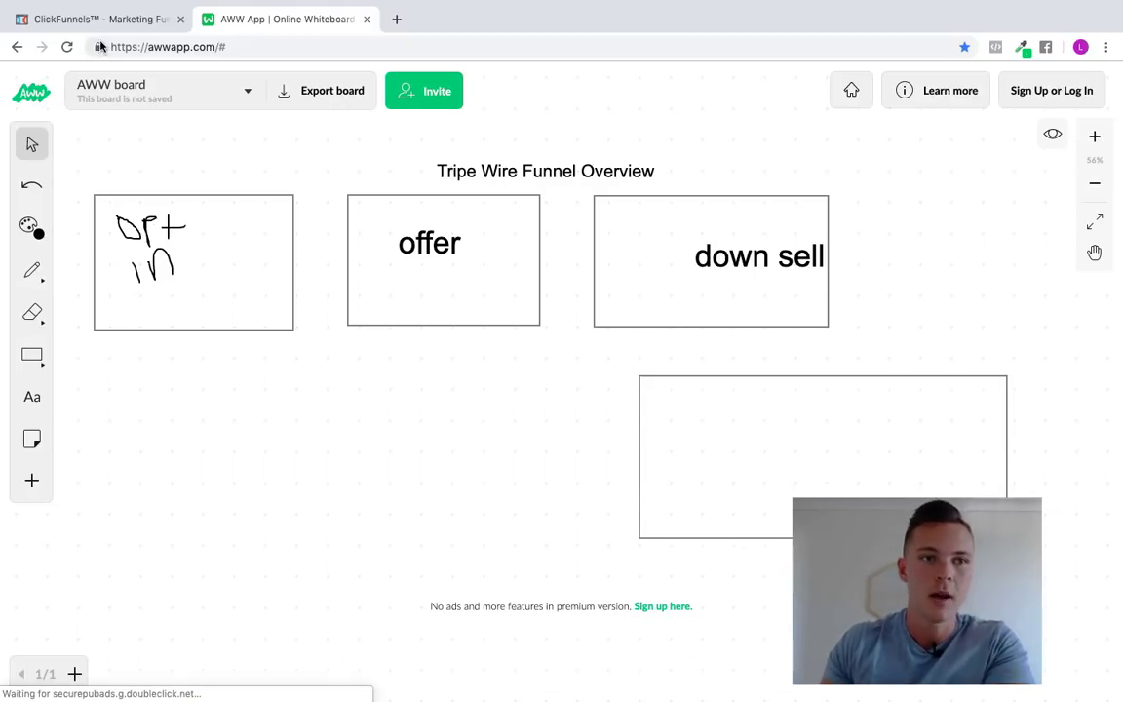
Switch to ClickFunnels to view the Opt-in age step and its five funnel steps.
click(105, 20)
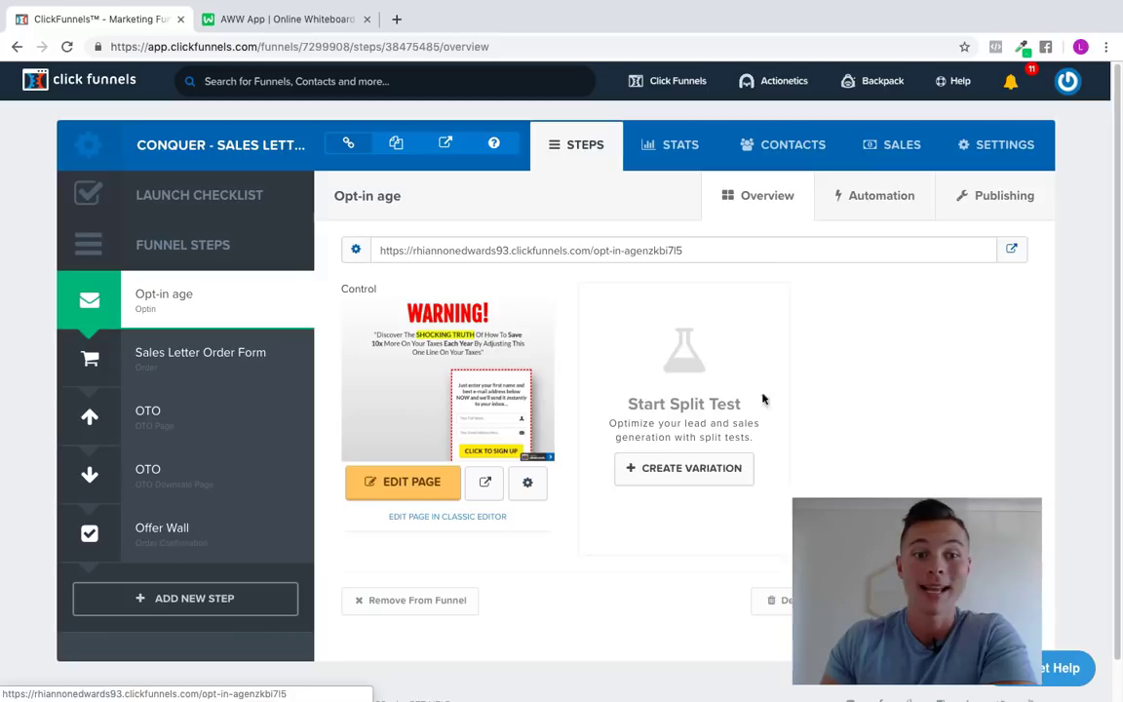
click(405, 488)
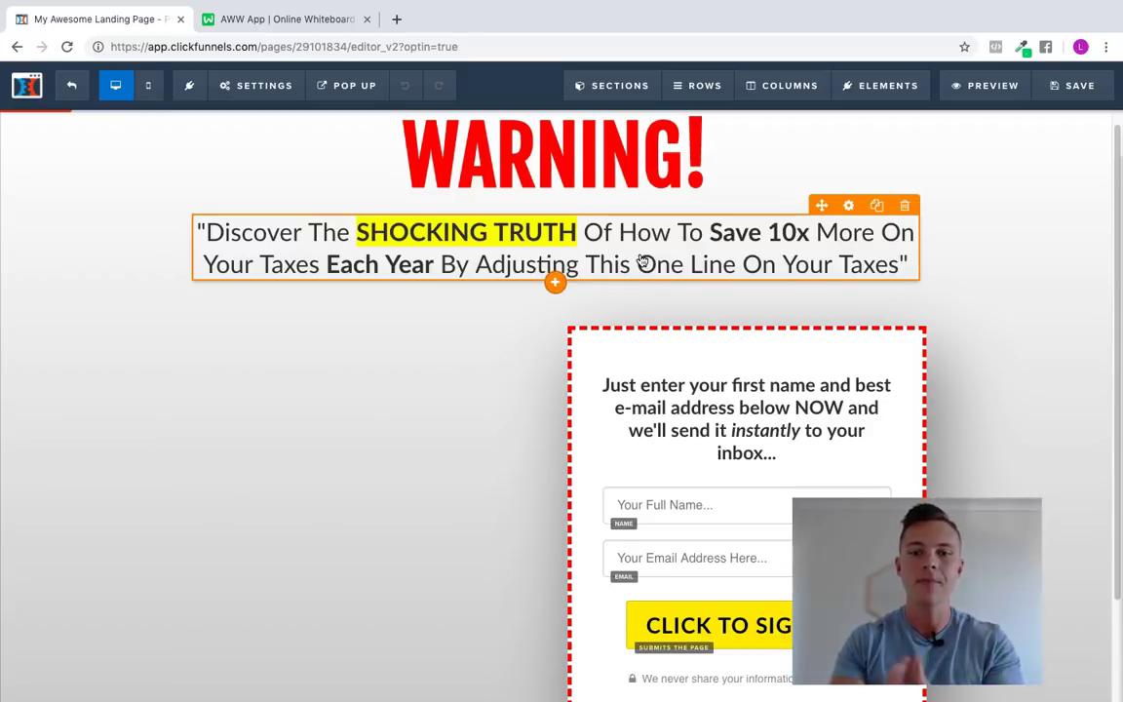
scroll(710, 509, down, 1)
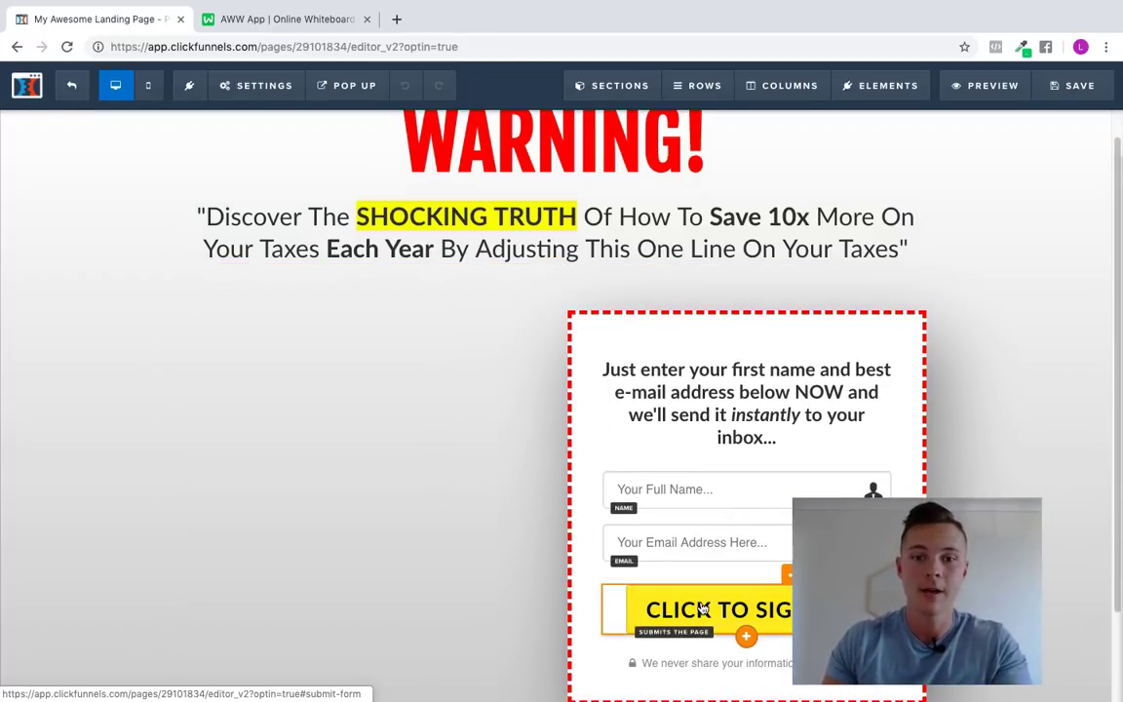
scroll(702, 609, down, 1)
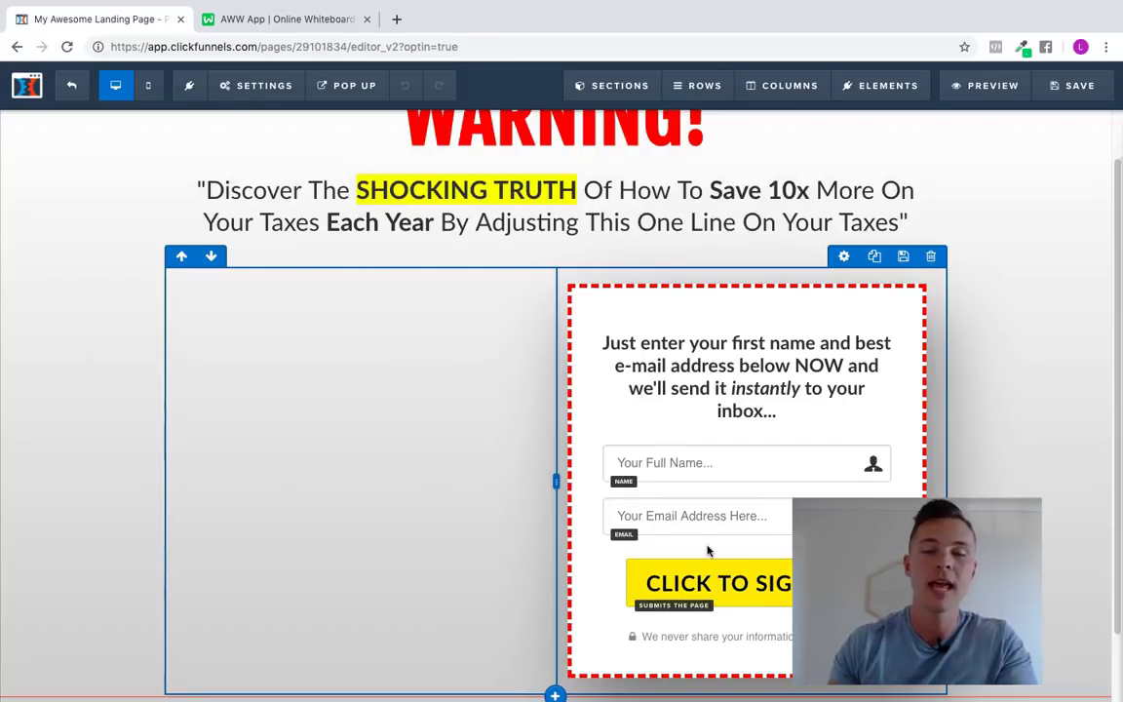
click(77, 88)
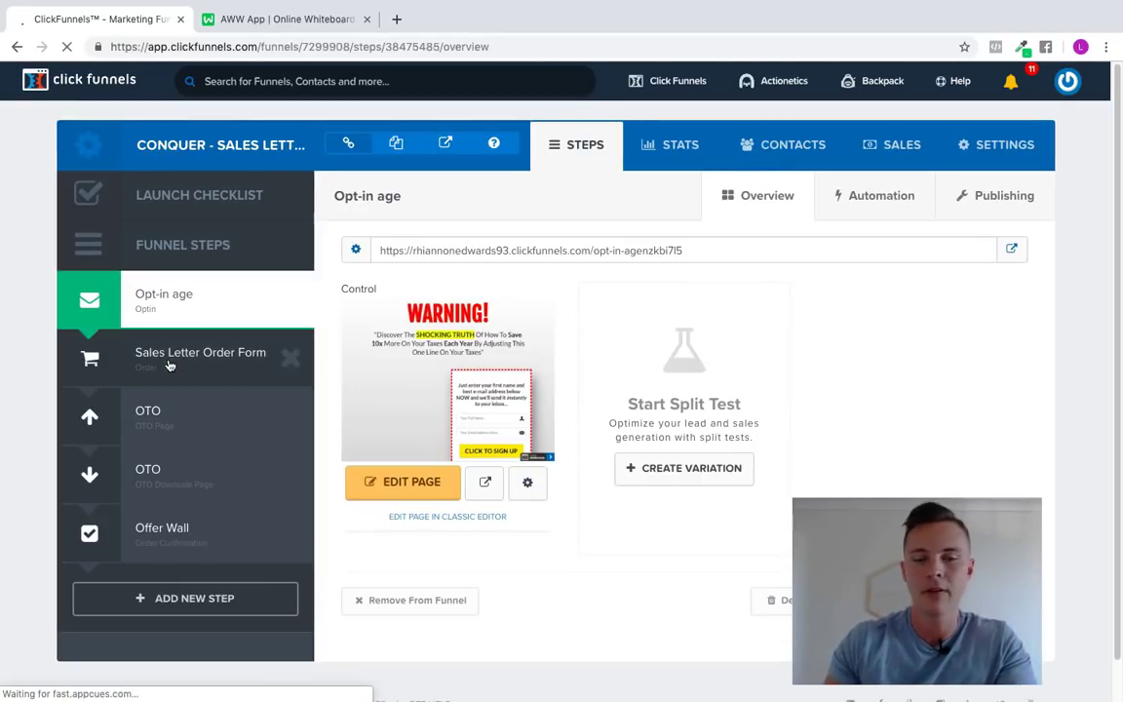
Open the CONQUER funnel's Sales Letter Order Form step from the Funnel Steps sidebar.
click(169, 365)
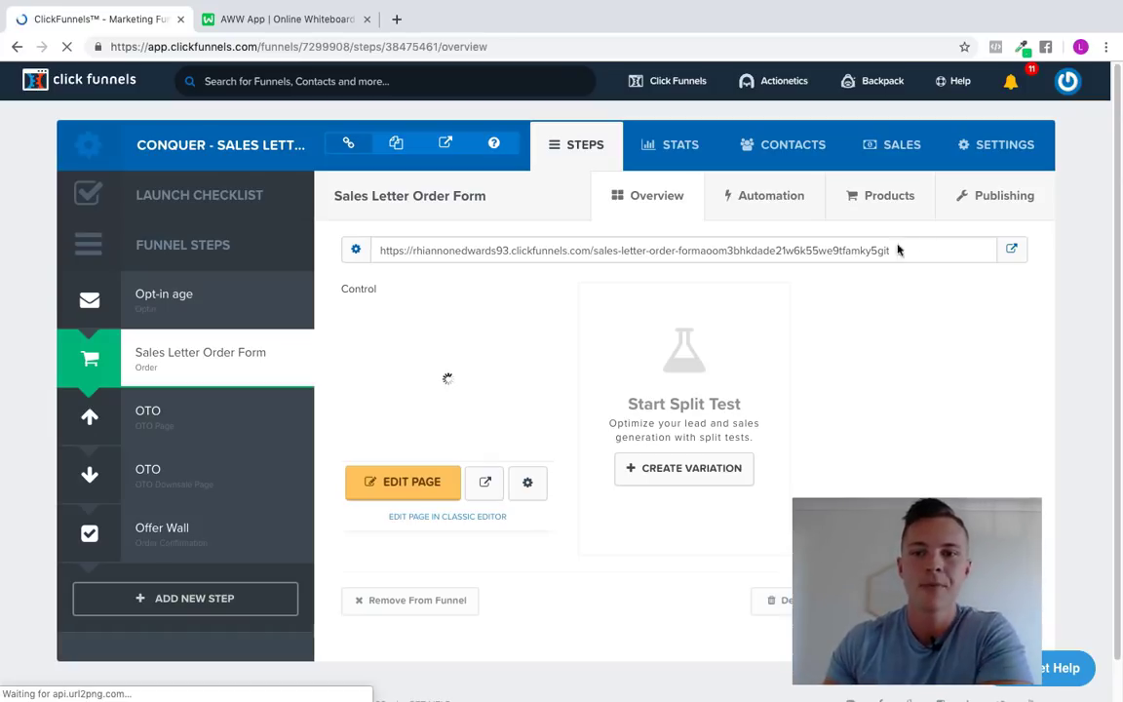
Open the live sales letter page in a new tab and scroll through its content.
click(1012, 251)
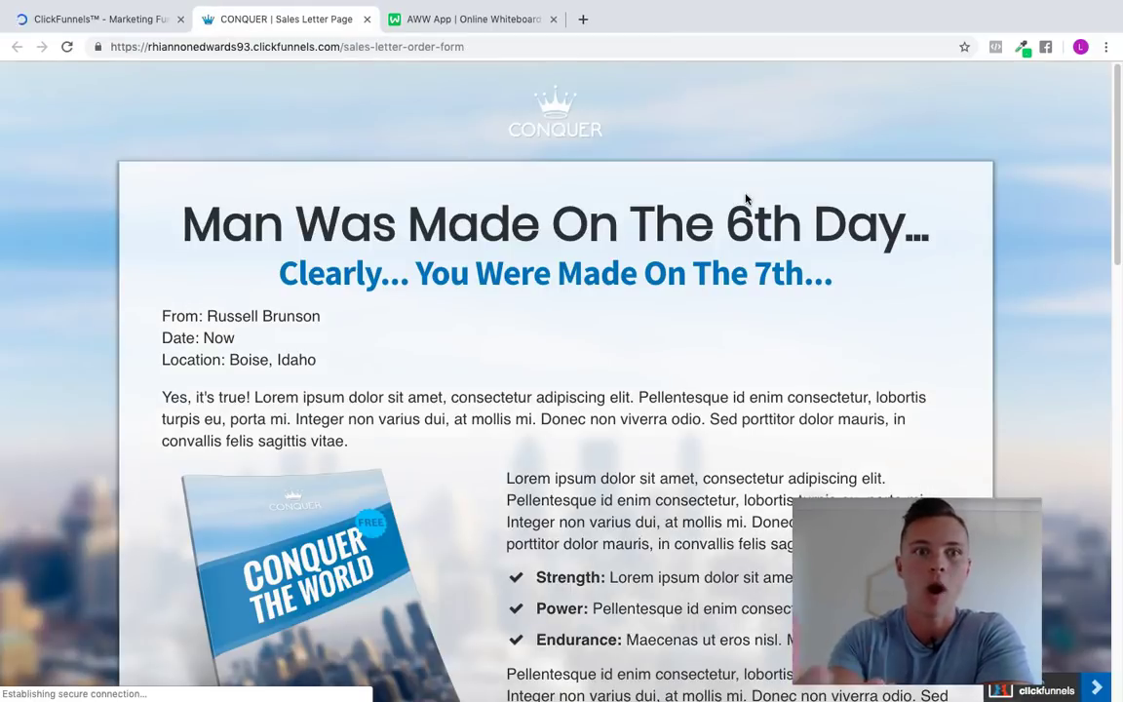
scroll(780, 351, down, 5)
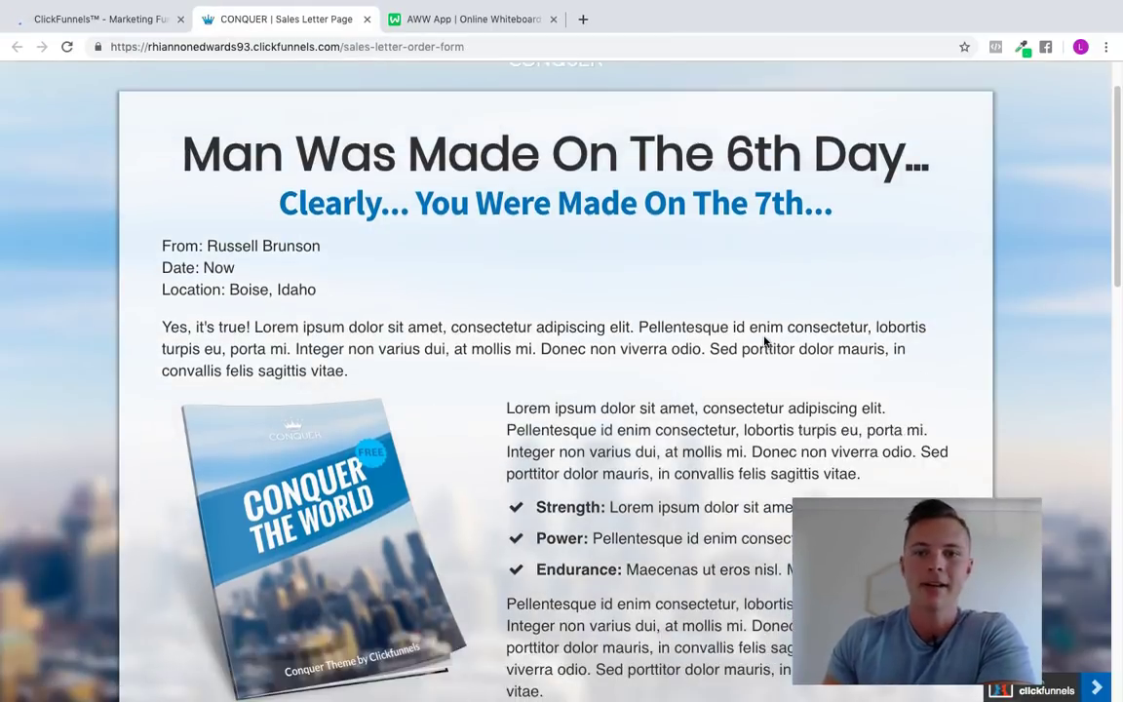
scroll(659, 310, up, 4)
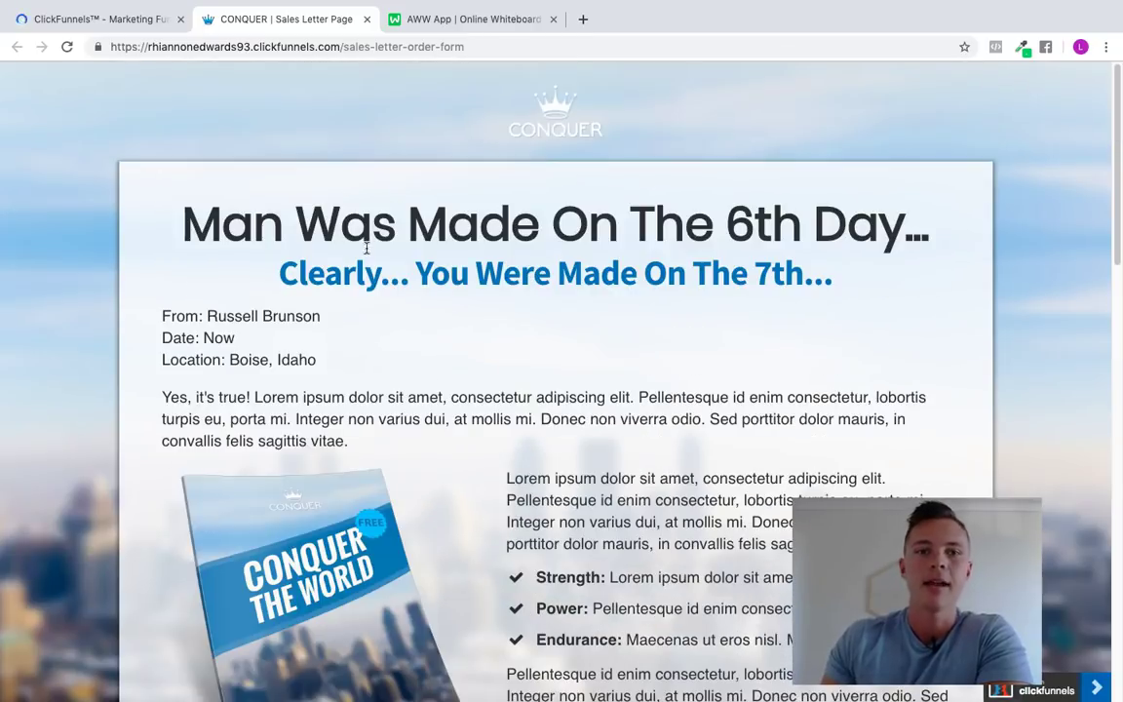
scroll(546, 212, down, 4)
scroll(551, 216, down, 3)
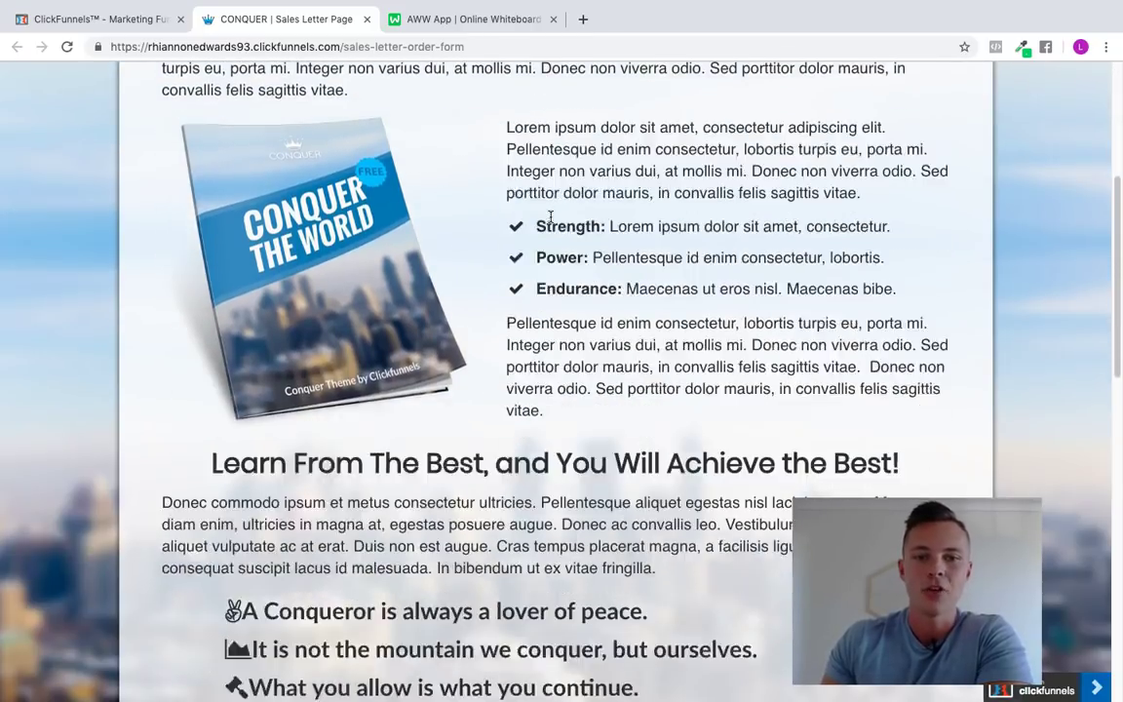
drag(190, 430, 556, 451)
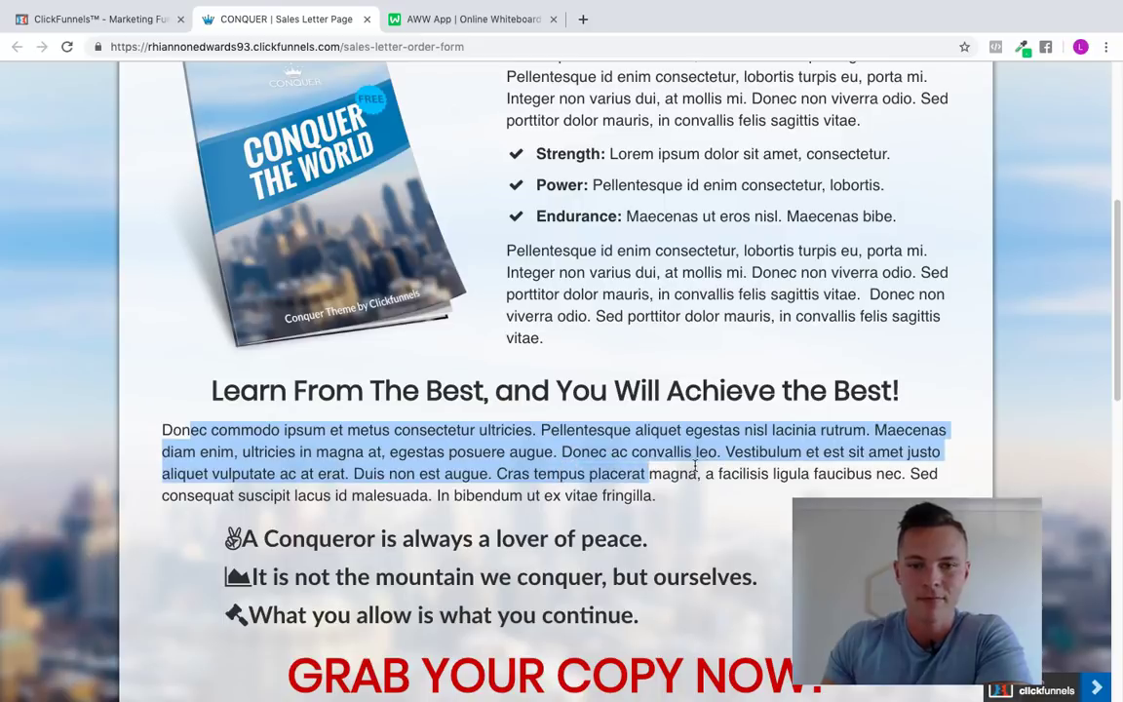
click(695, 469)
scroll(639, 400, down, 5)
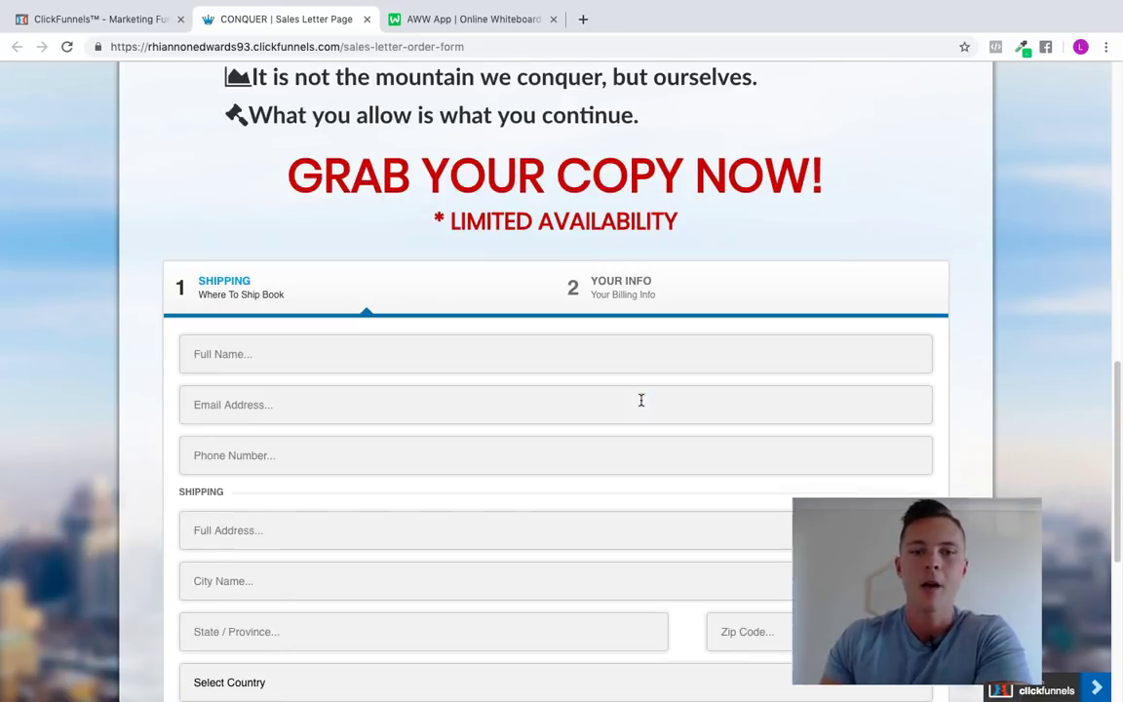
scroll(641, 400, down, 3)
scroll(667, 427, up, 1)
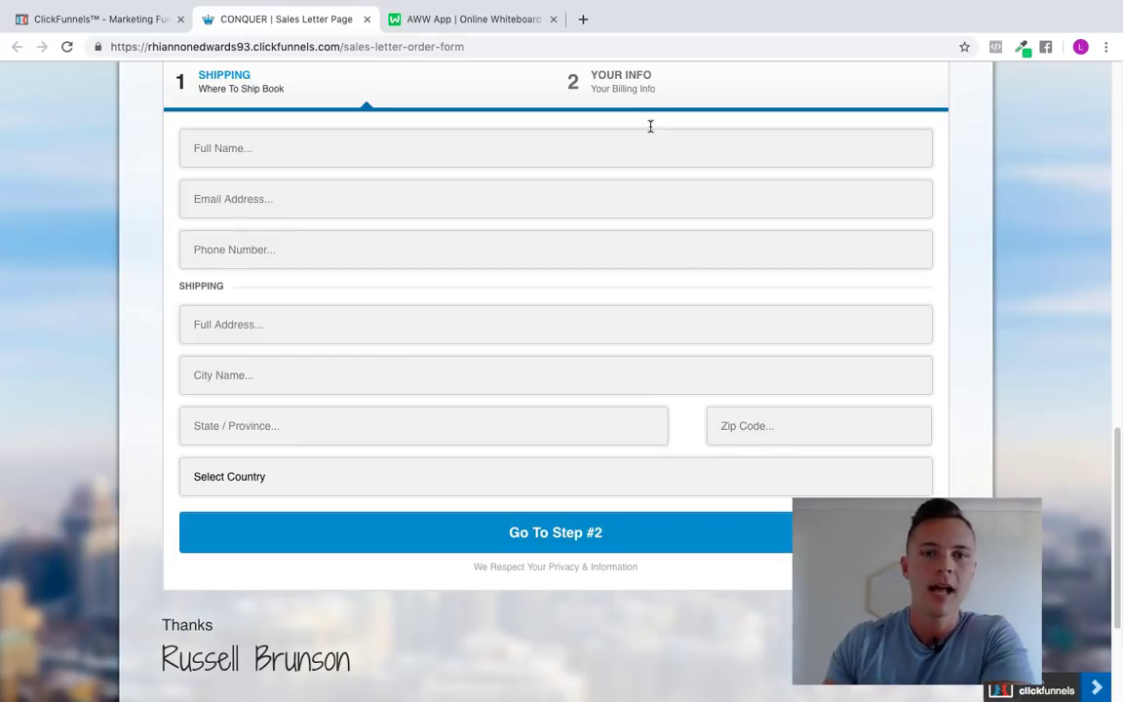
Submit the empty shipping form so every required field is flagged in red.
click(626, 146)
click(502, 426)
click(546, 532)
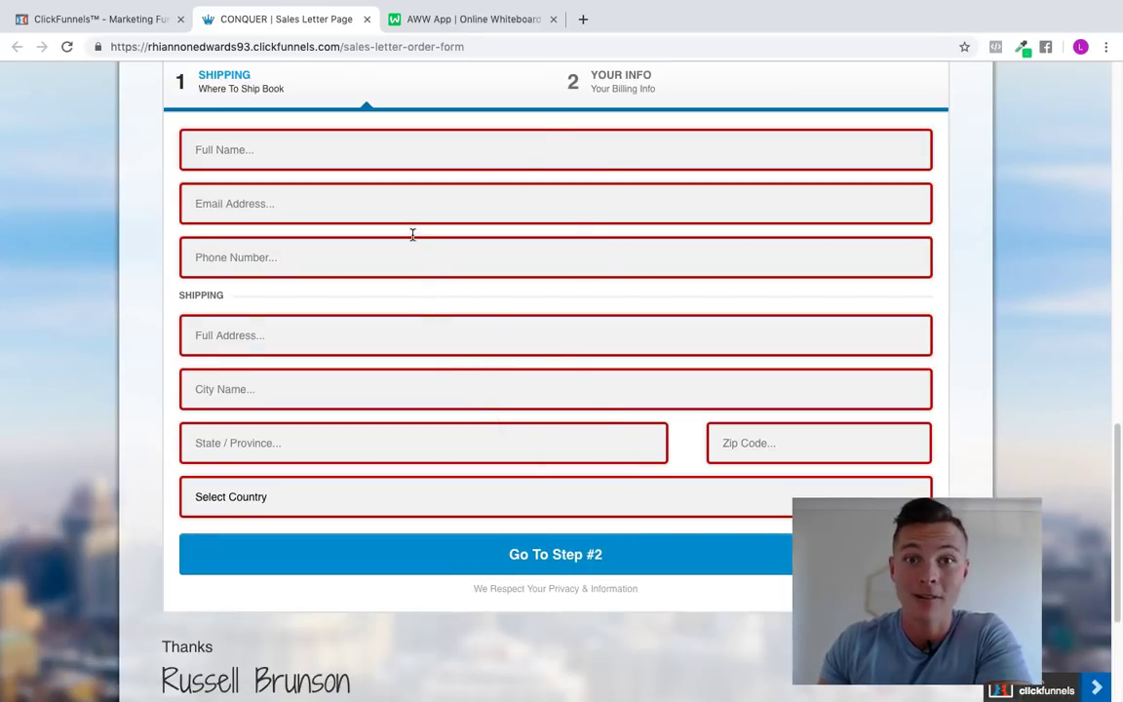
Close the sales letter preview and the whiteboard tab, leaving without saving.
click(366, 20)
click(366, 20)
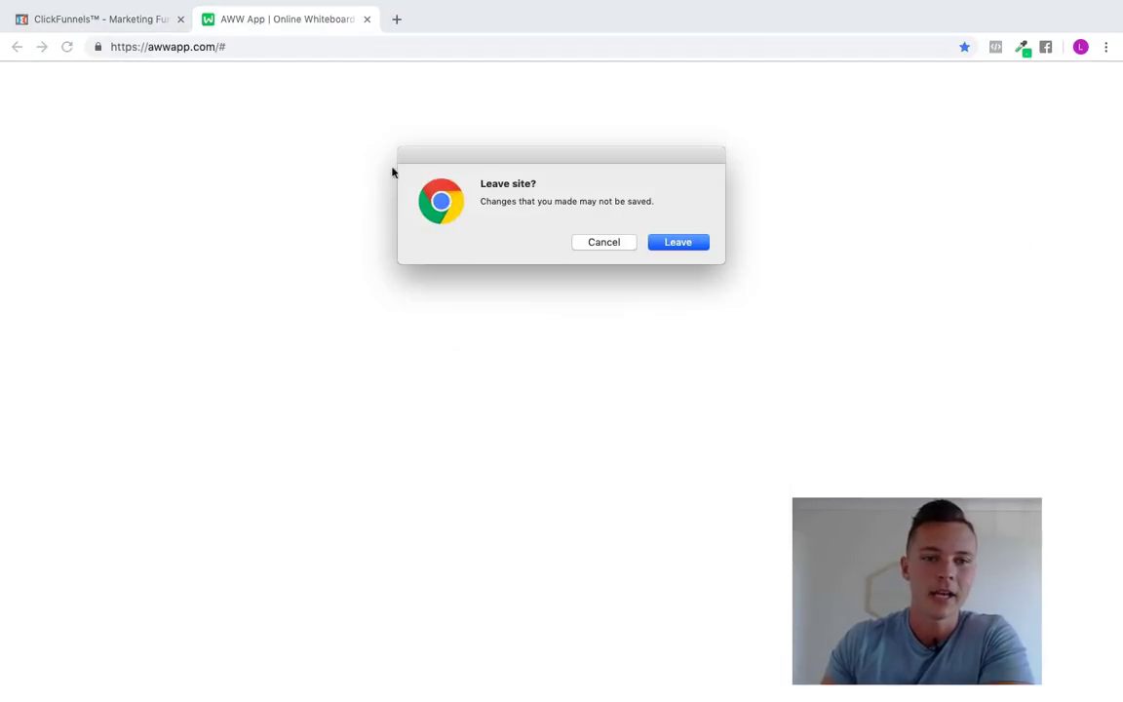
click(674, 242)
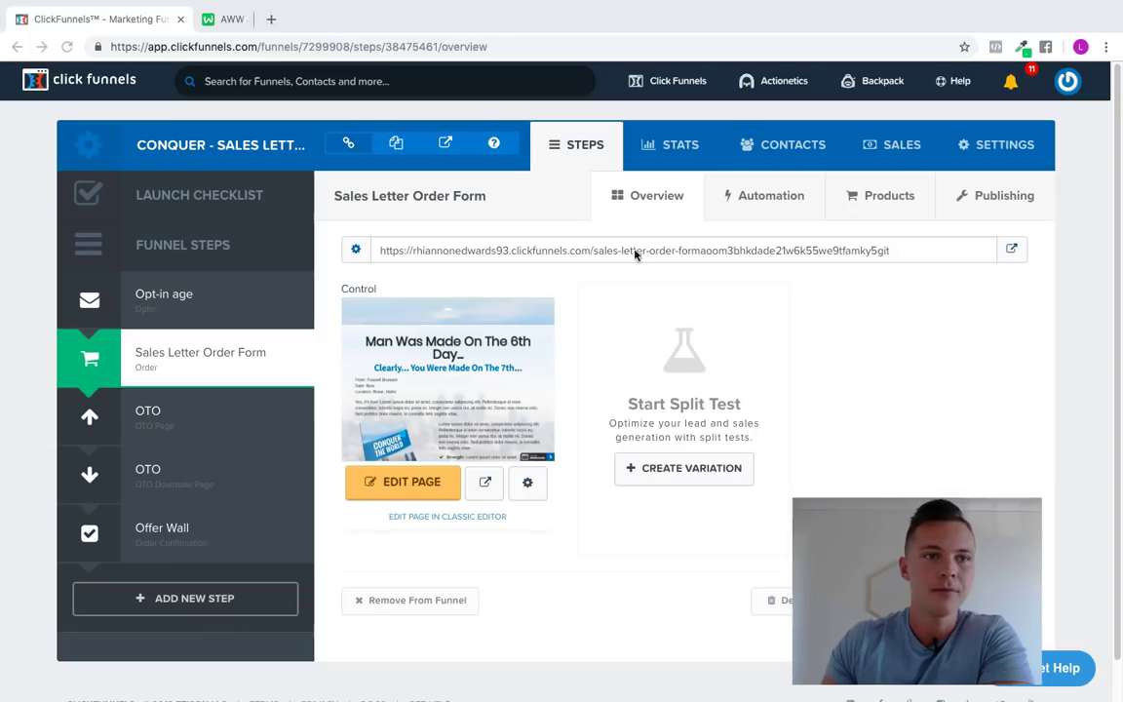
Open the first OTO upsell step in the funnel's sidebar.
click(153, 425)
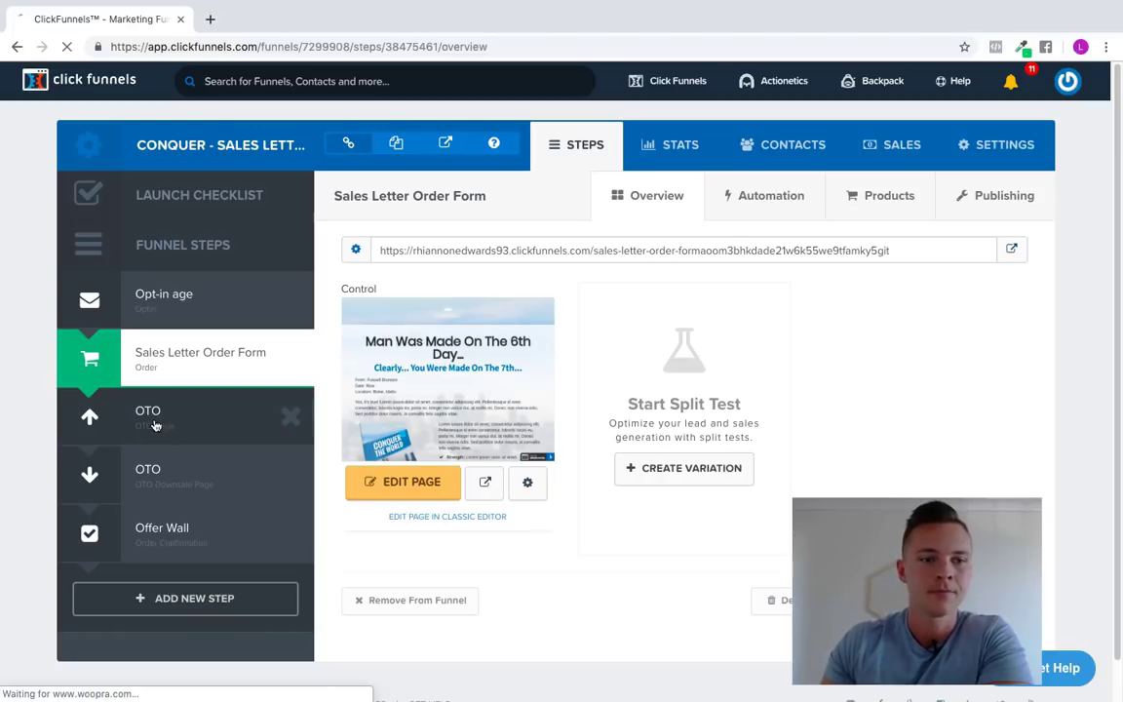
right_click(154, 425)
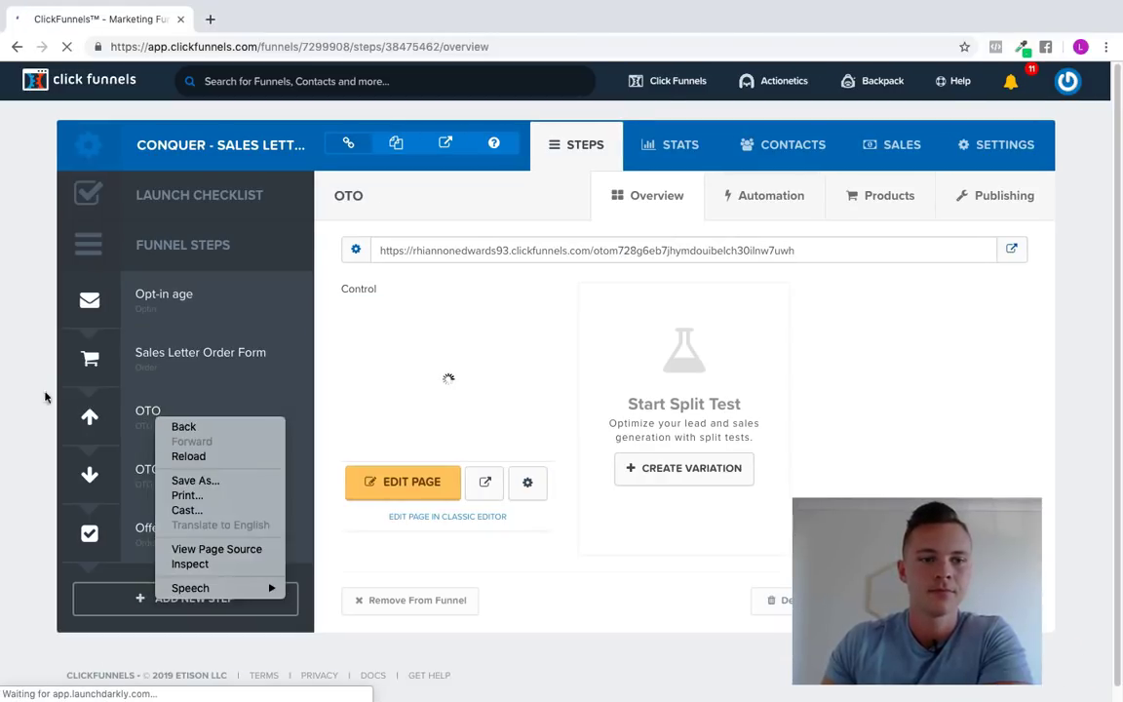
click(25, 388)
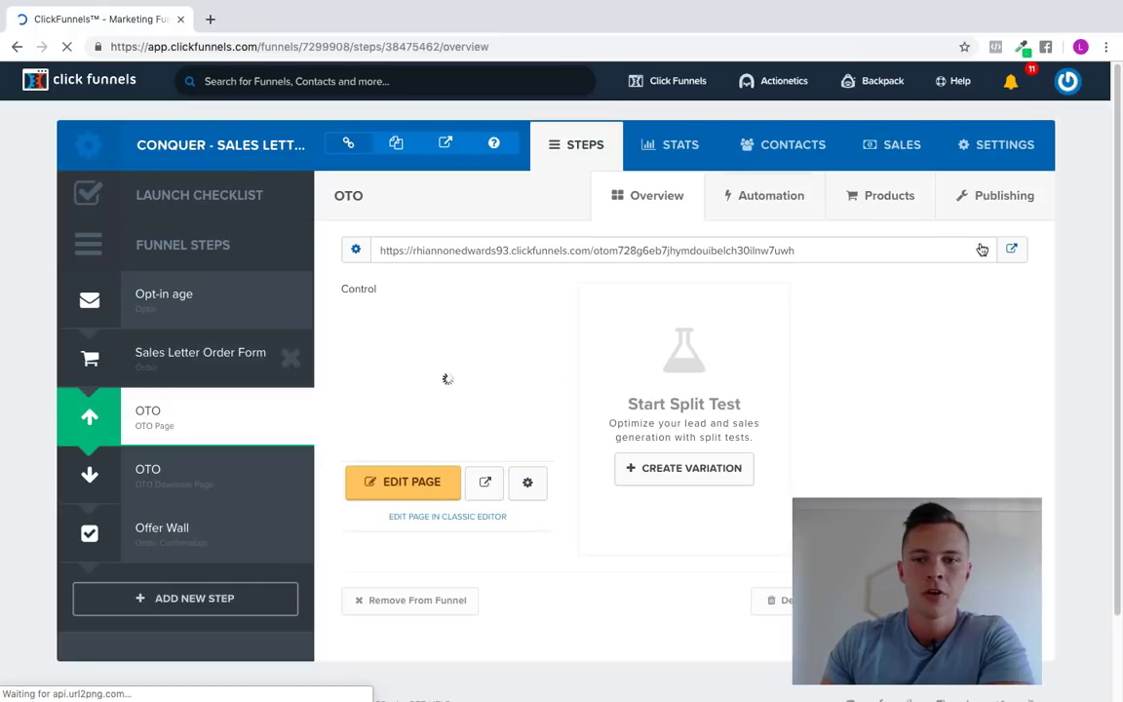
Preview the live 'How About Adding Some More?!' upsell page and scroll through its offer.
click(1010, 250)
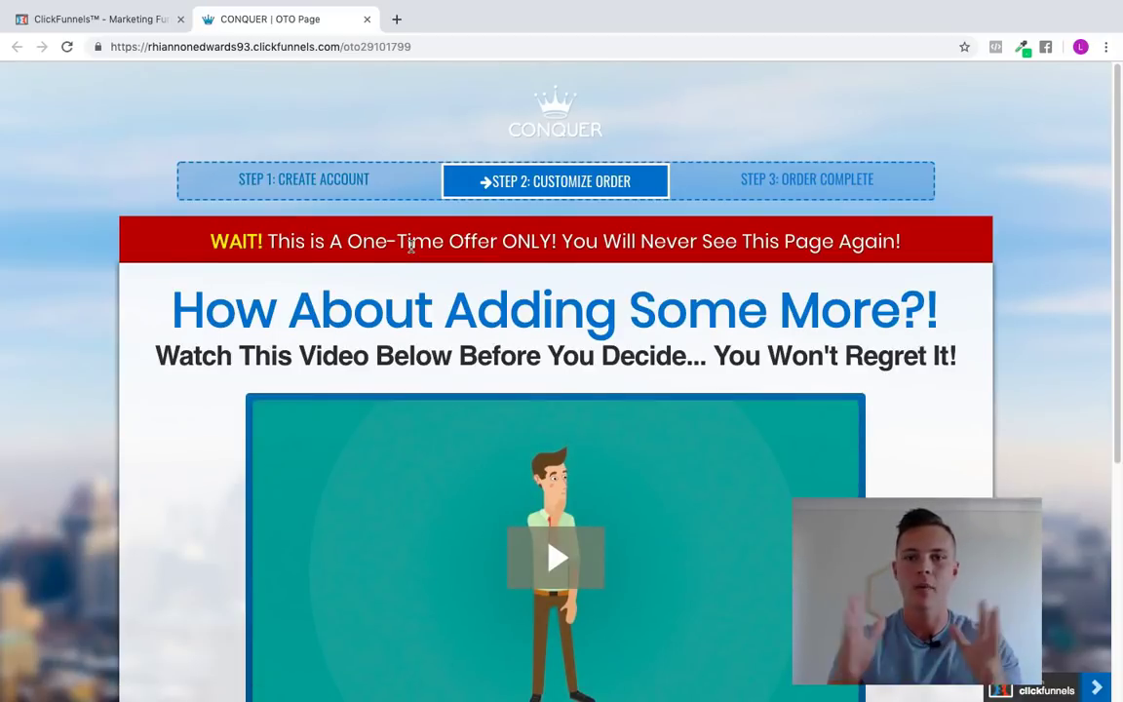
scroll(410, 246, down, 5)
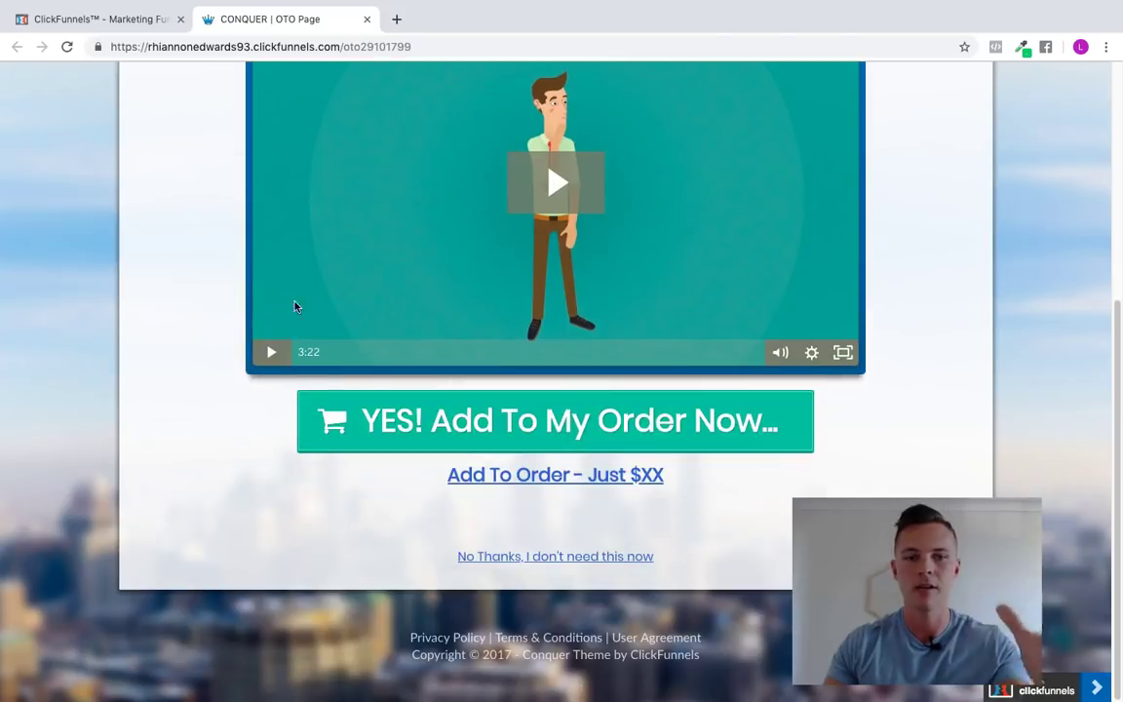
scroll(220, 321, up, 5)
scroll(216, 332, down, 2)
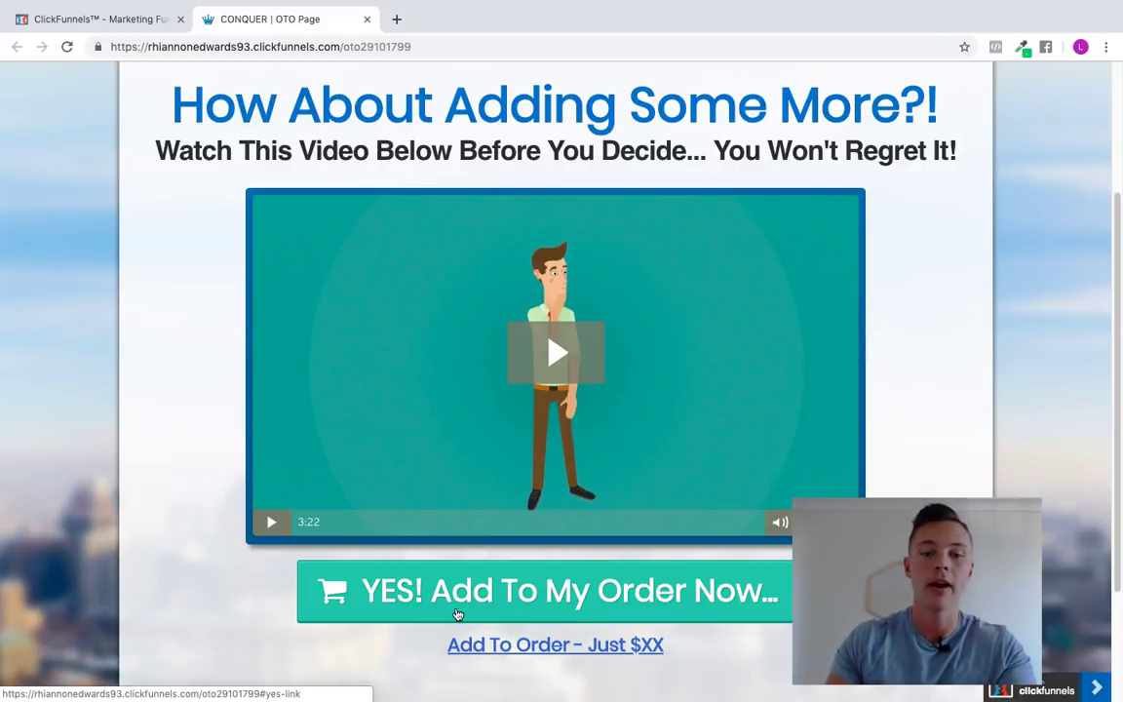
scroll(293, 604, down, 3)
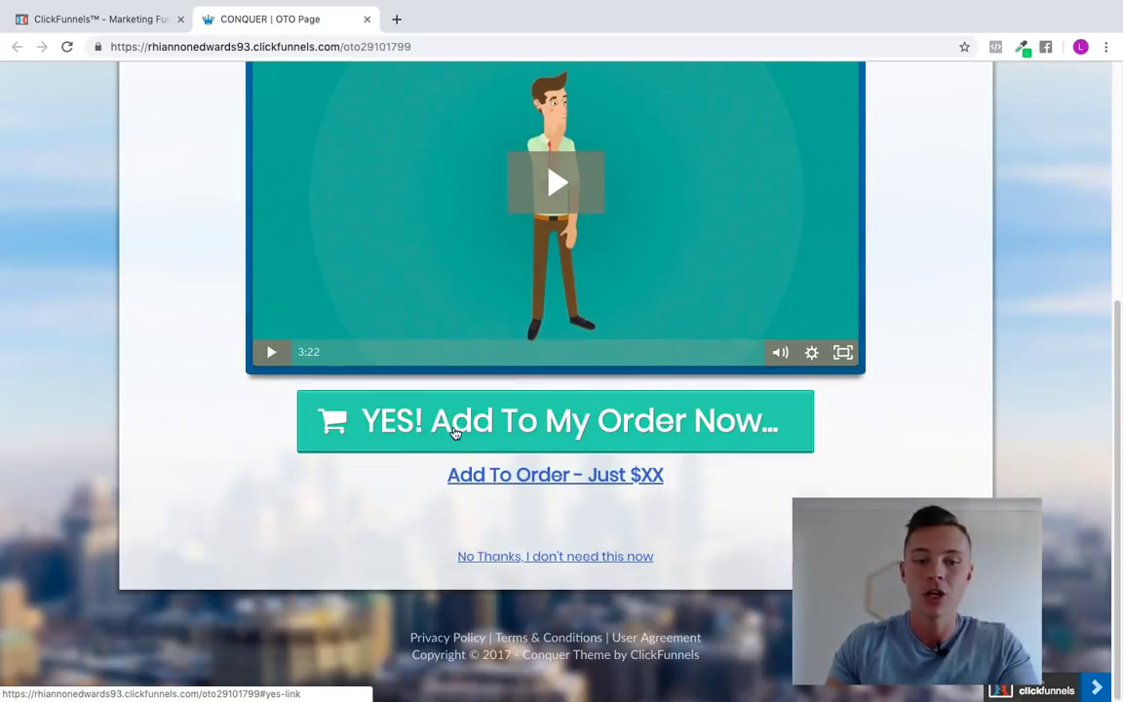
scroll(198, 421, up, 7)
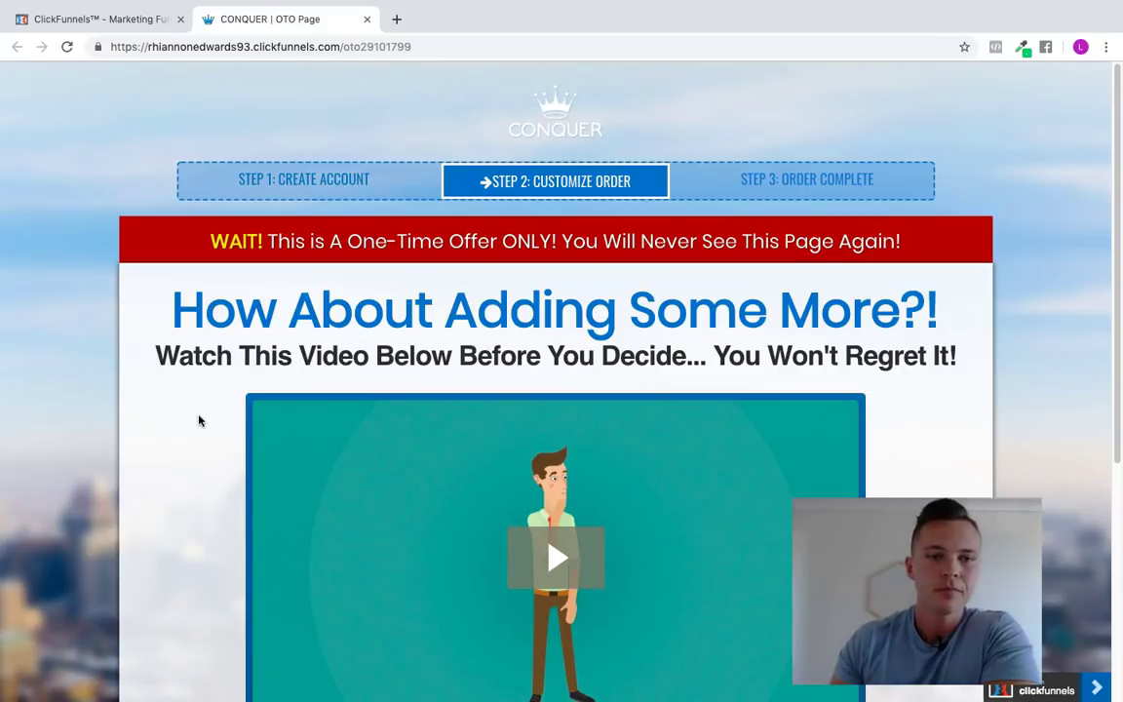
scroll(205, 420, down, 5)
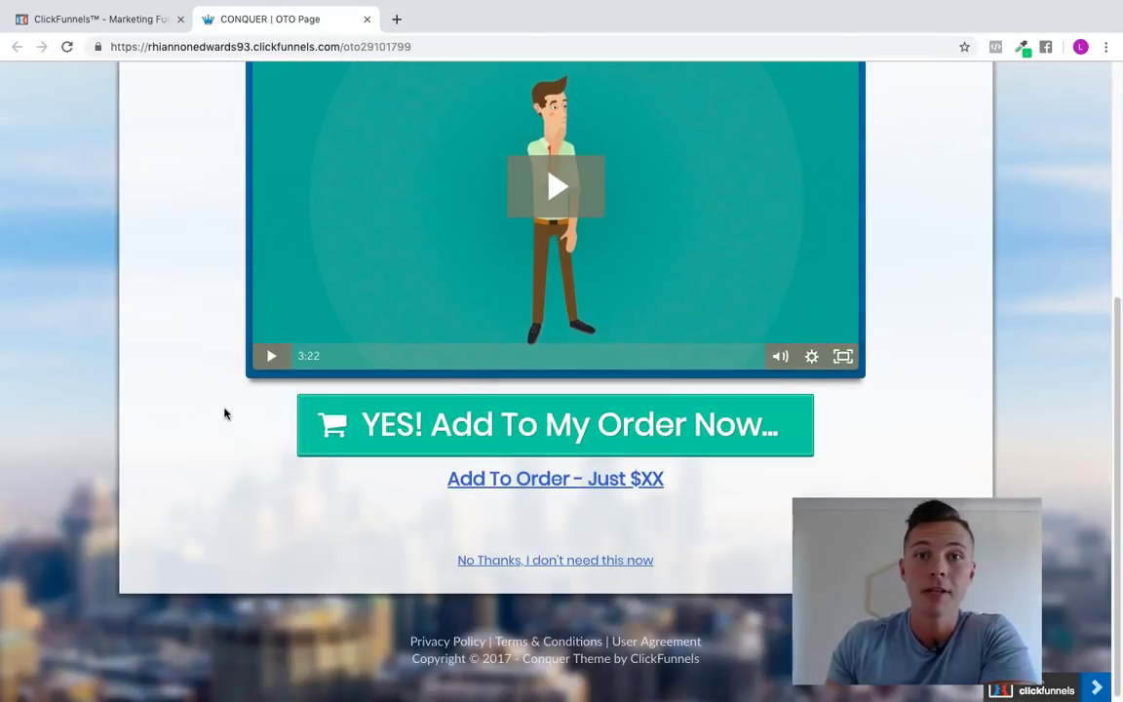
scroll(224, 414, up, 3)
scroll(225, 414, down, 1)
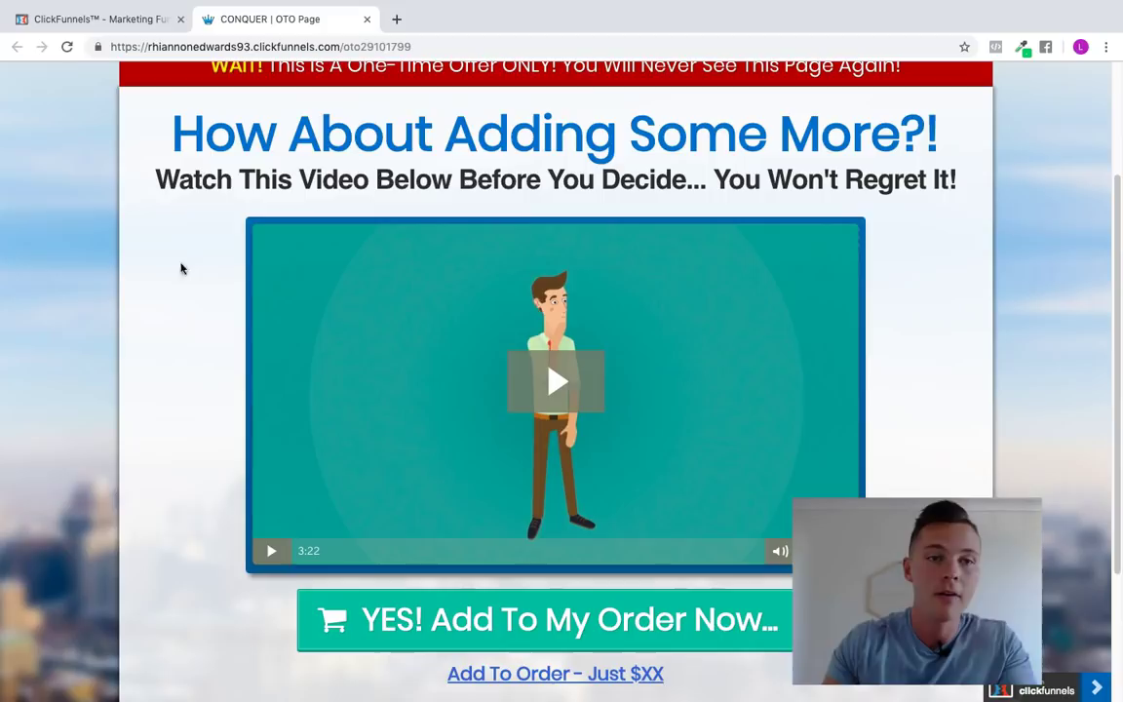
Close the upsell preview, open the second OTO downsell step, and preview its live page.
click(367, 19)
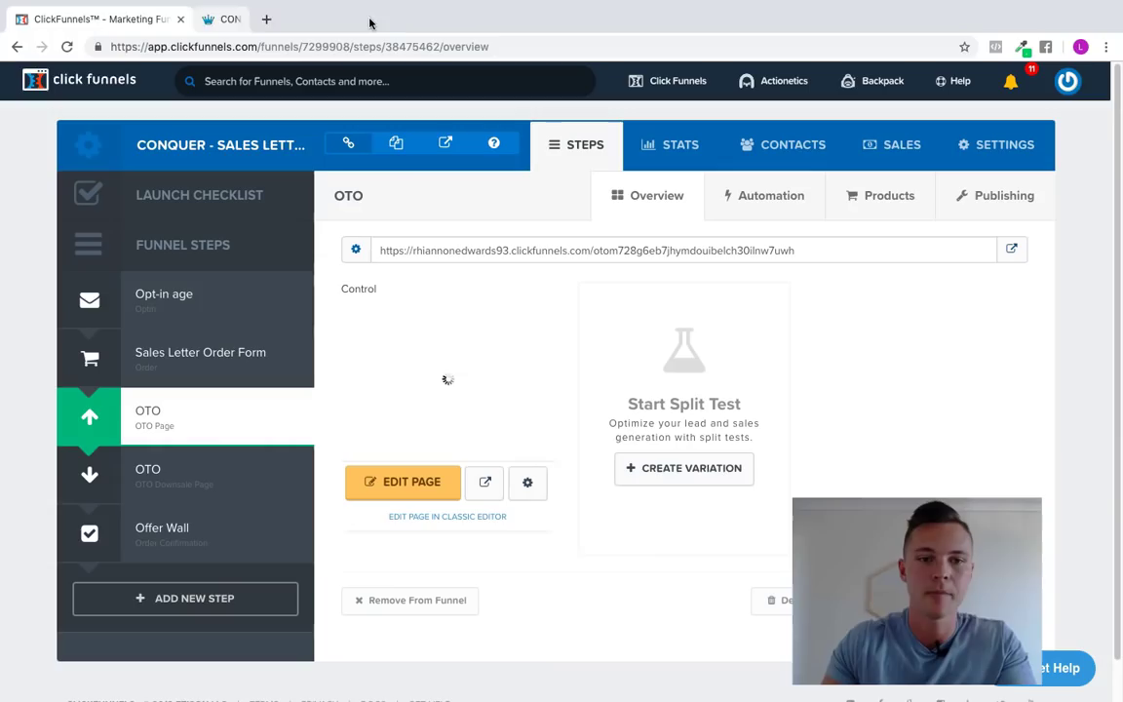
click(139, 487)
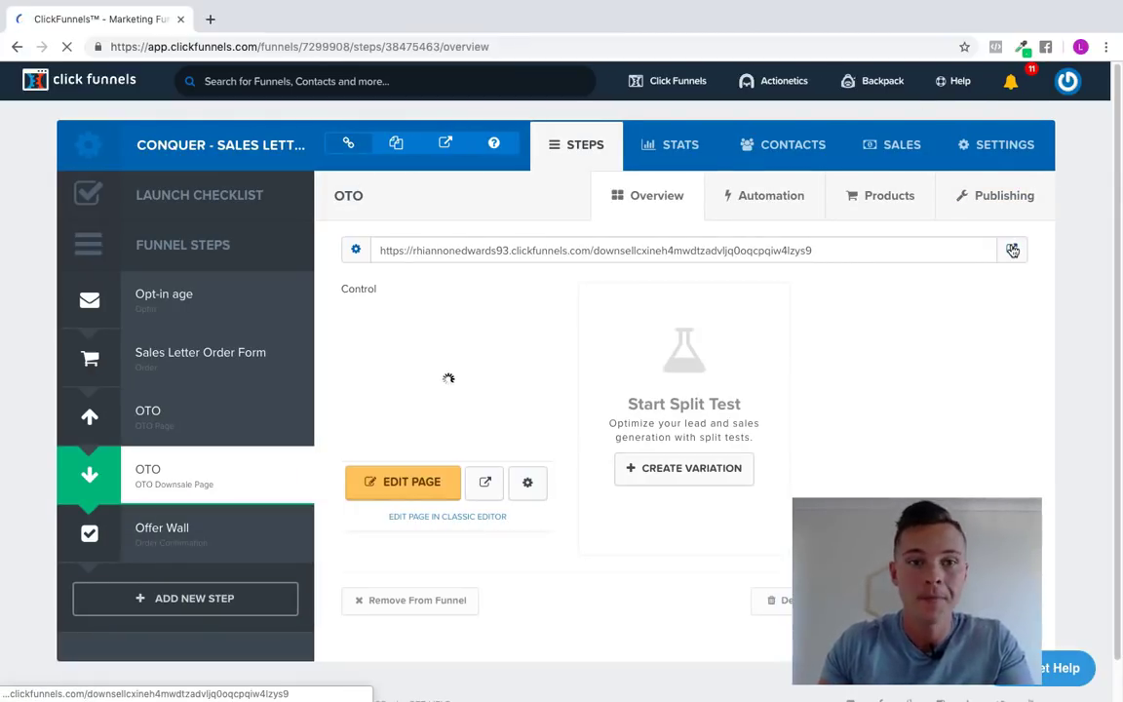
click(1012, 250)
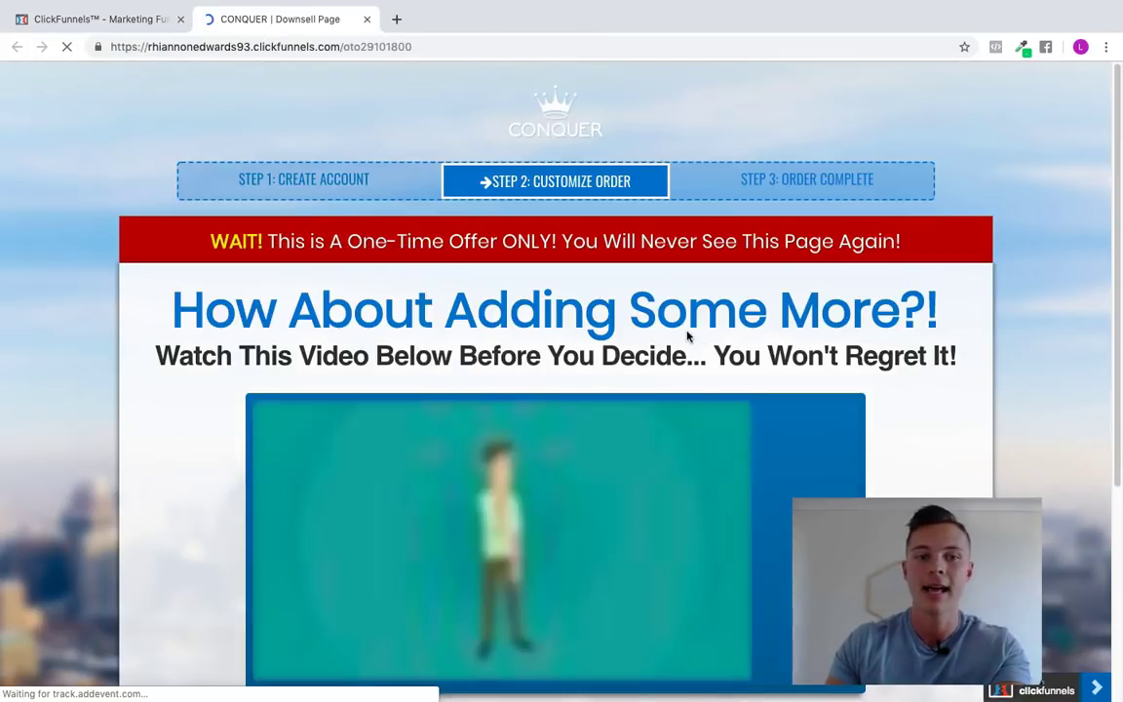
scroll(687, 336, down, 1)
scroll(687, 336, down, 3)
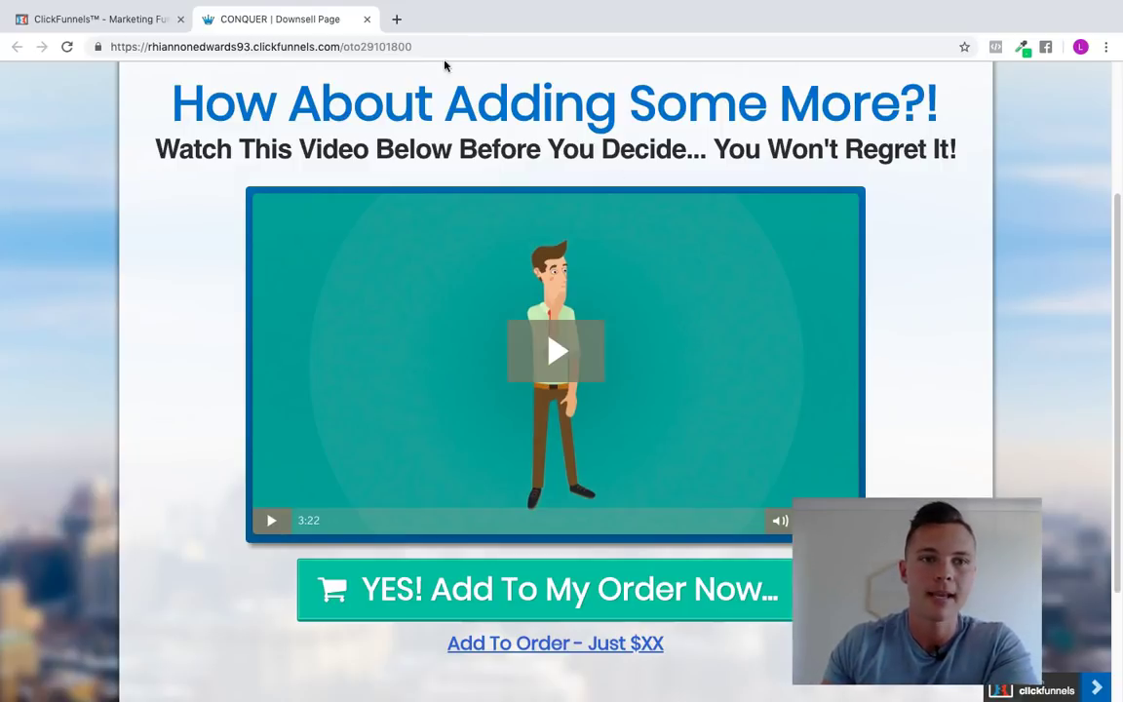
Close the downsell preview and view the live Offer Wall page with its Congratulations receipt and offers.
click(366, 20)
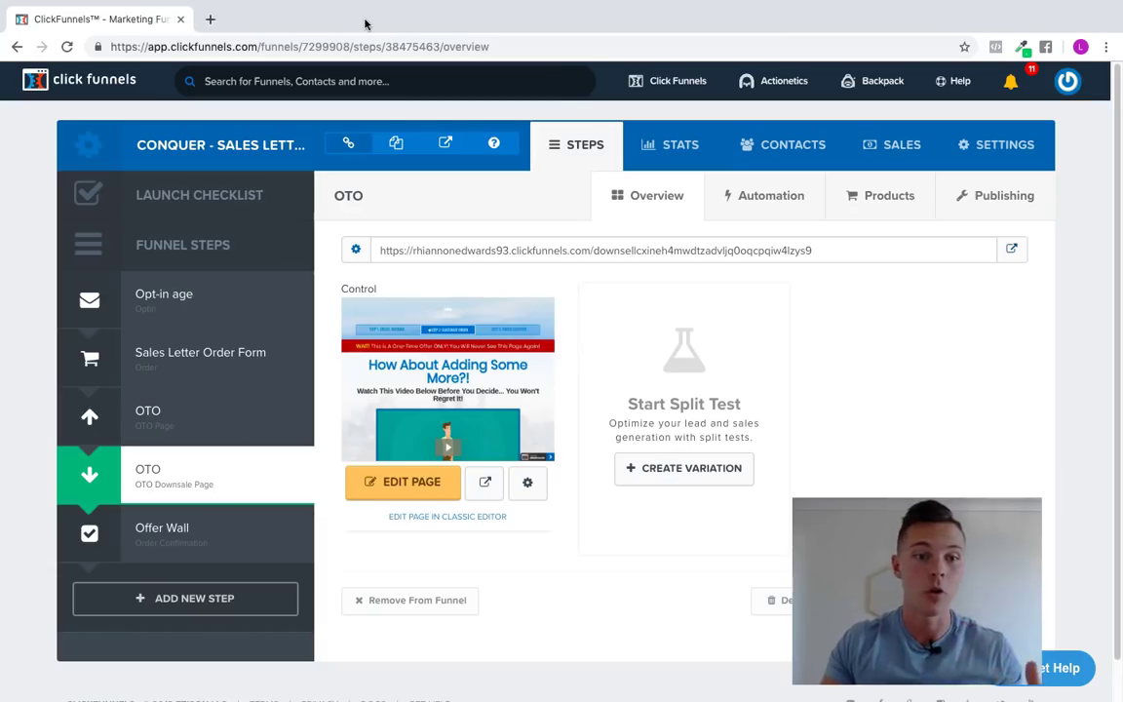
click(187, 534)
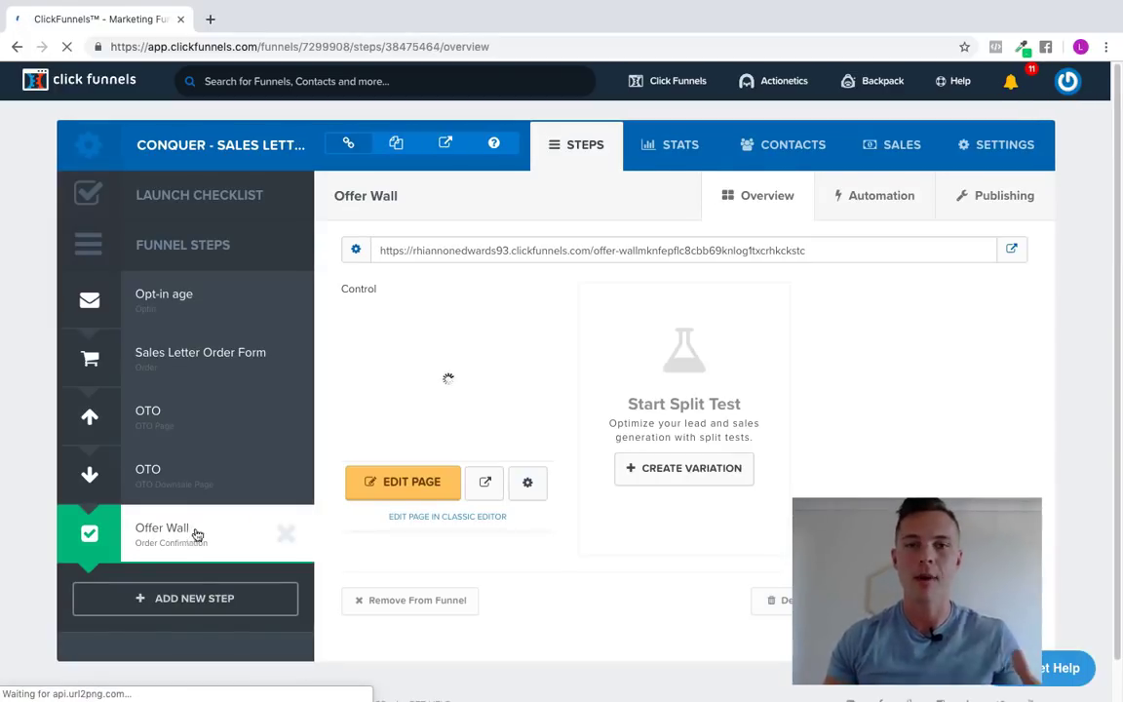
click(1010, 249)
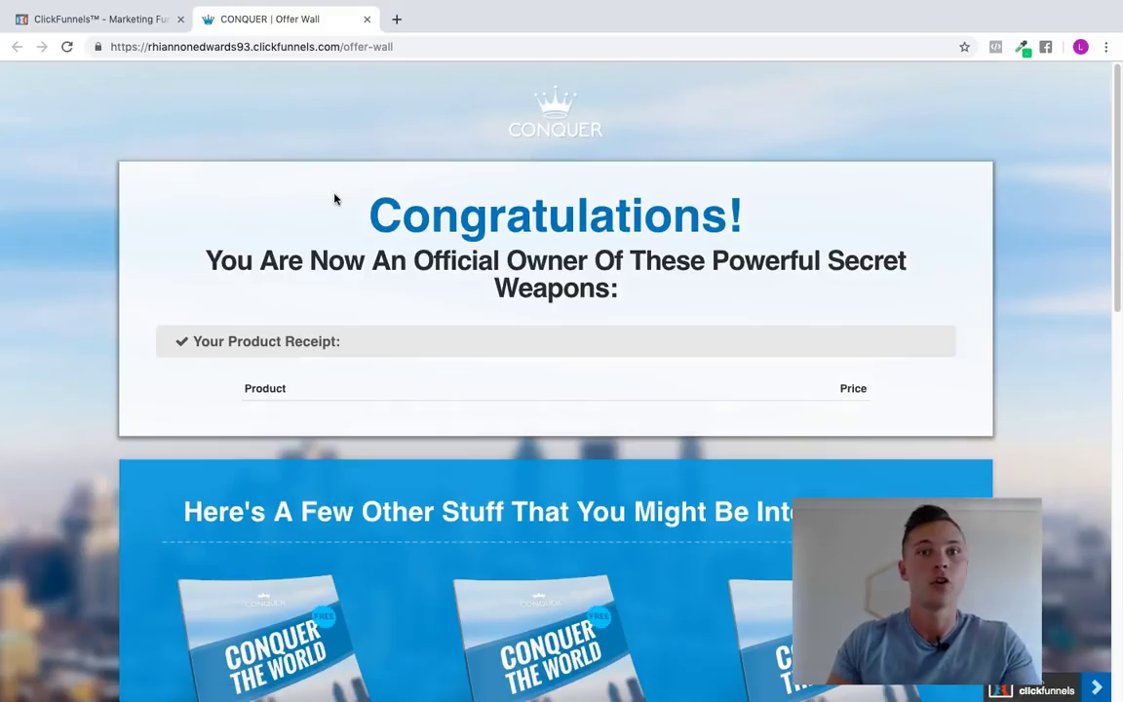
scroll(334, 199, down, 5)
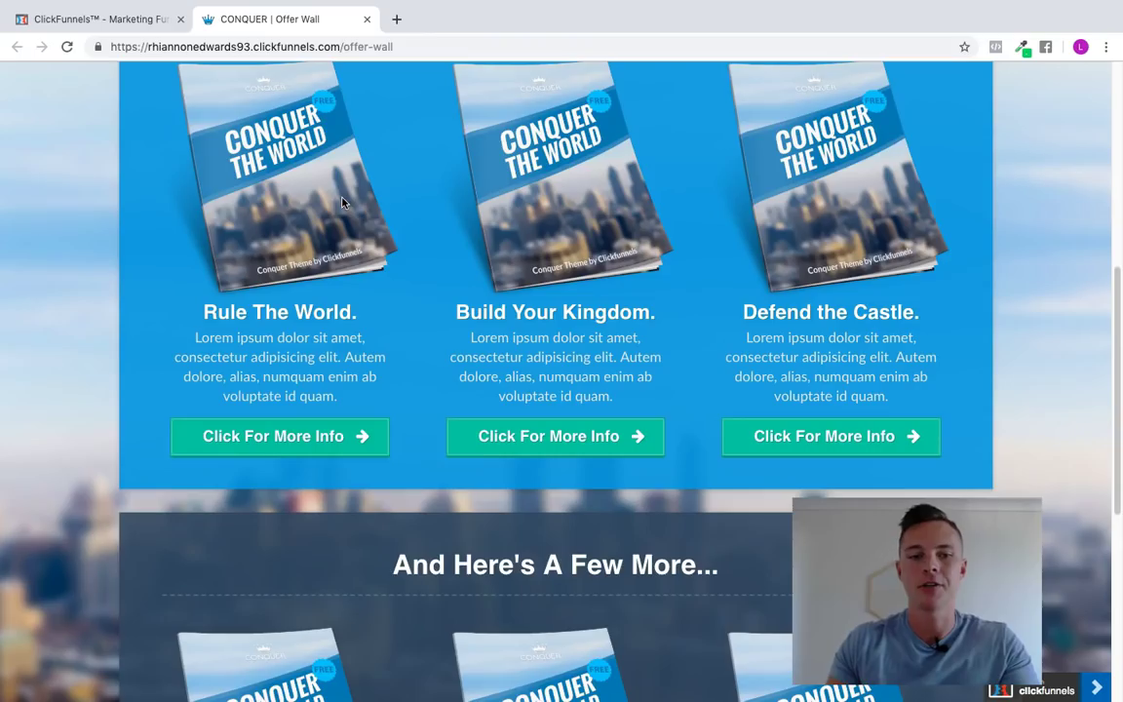
scroll(400, 244, up, 3)
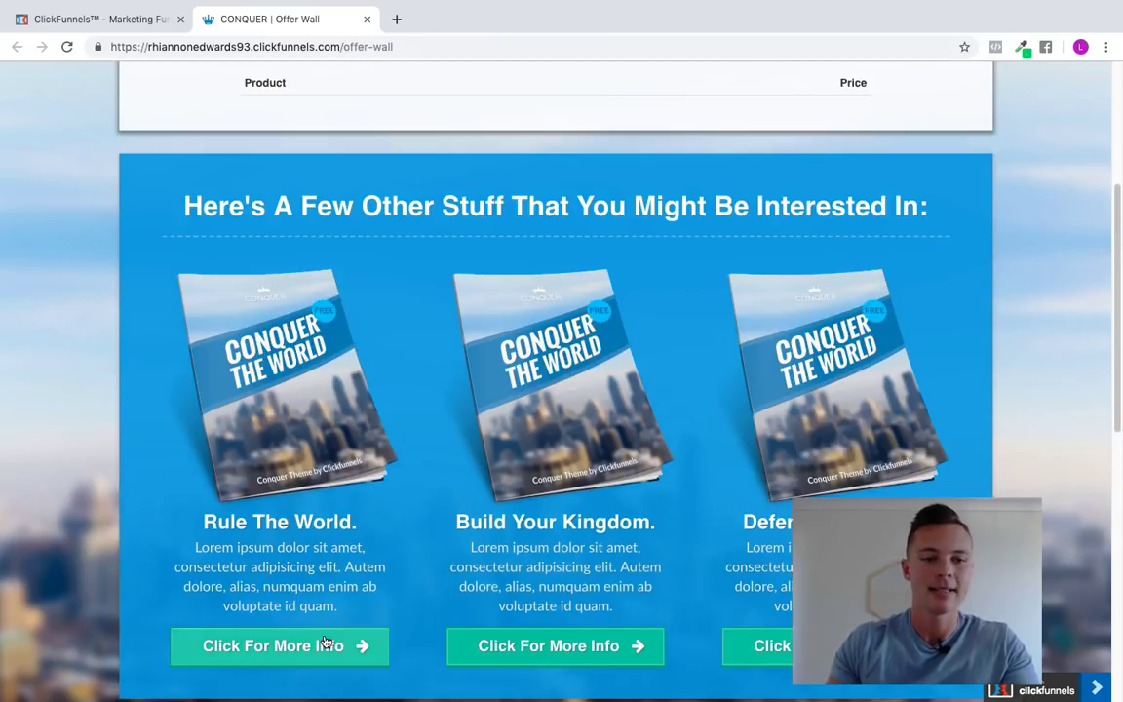
scroll(332, 624, down, 8)
scroll(370, 538, up, 10)
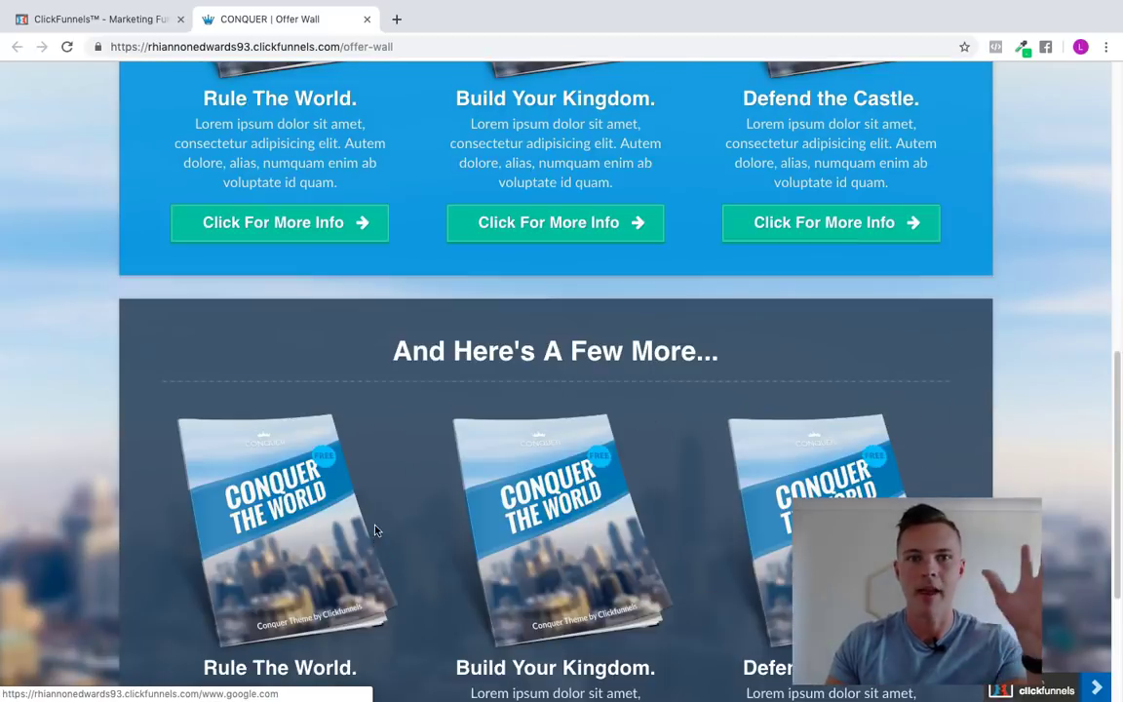
click(365, 20)
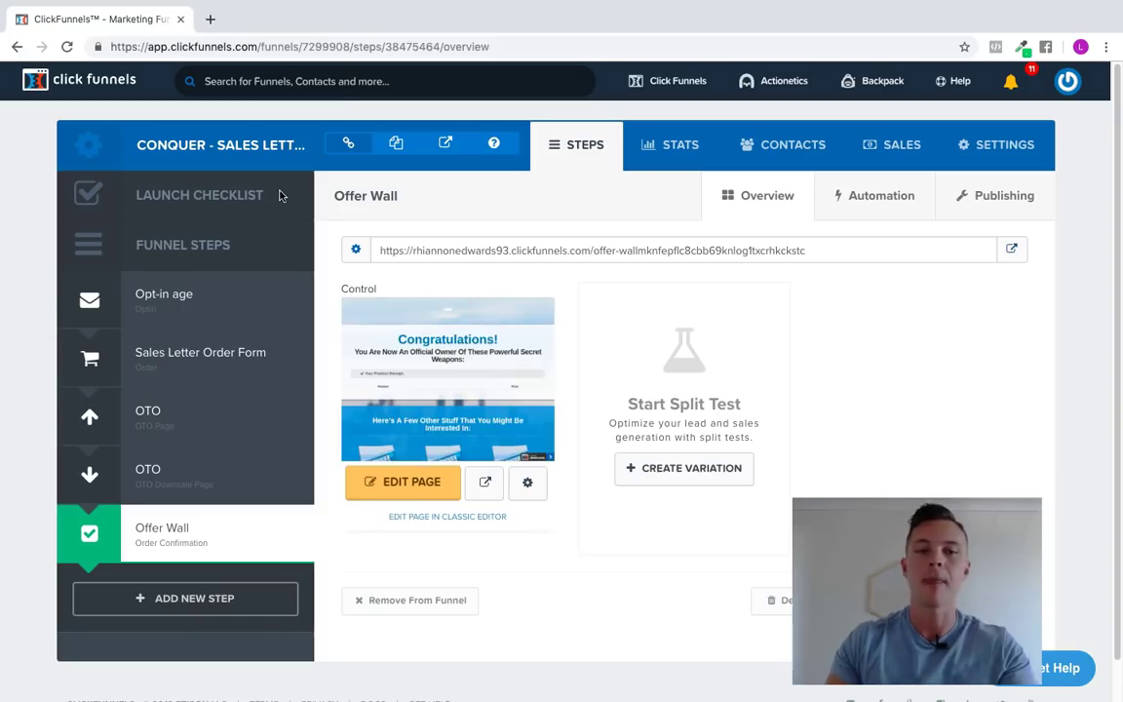